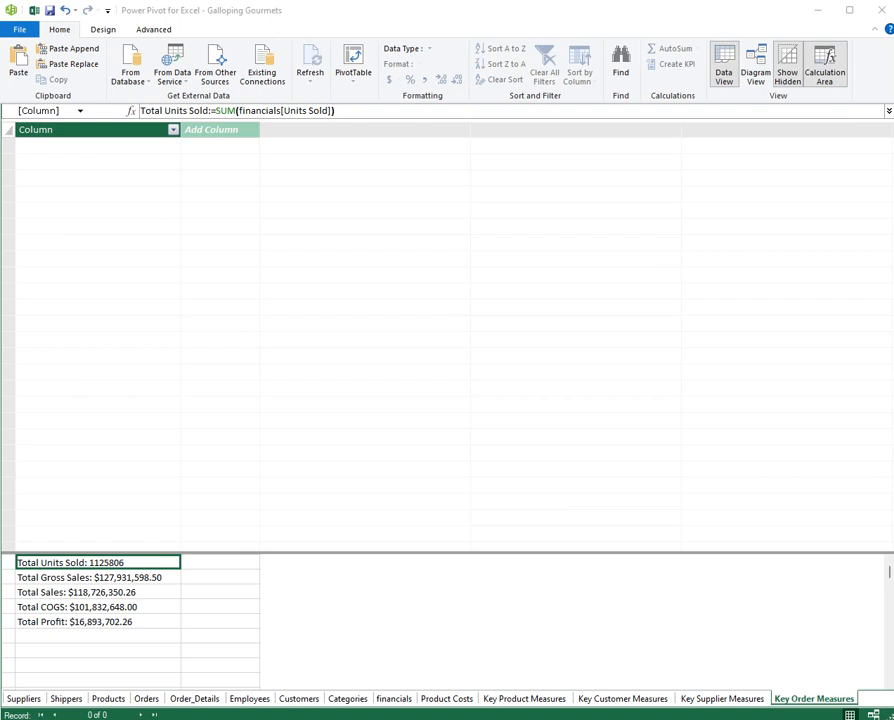
# Step: Switch to the Galloping Gourmets.xlsx workbook in Excel and add a new blank worksheet after Categories
pyautogui.click(34, 10)
pyautogui.click(106, 35)
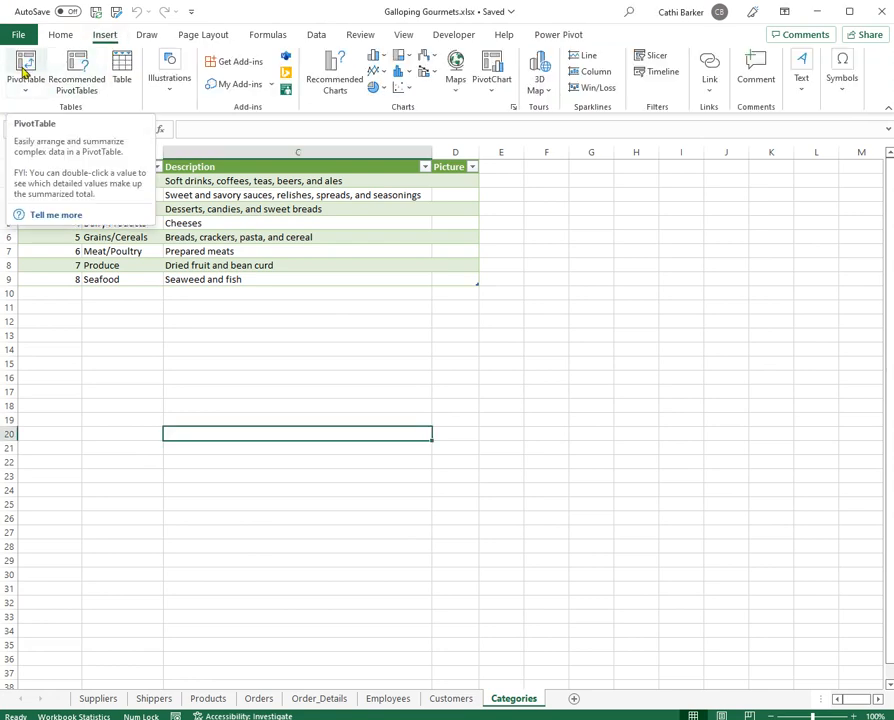
pyautogui.click(574, 700)
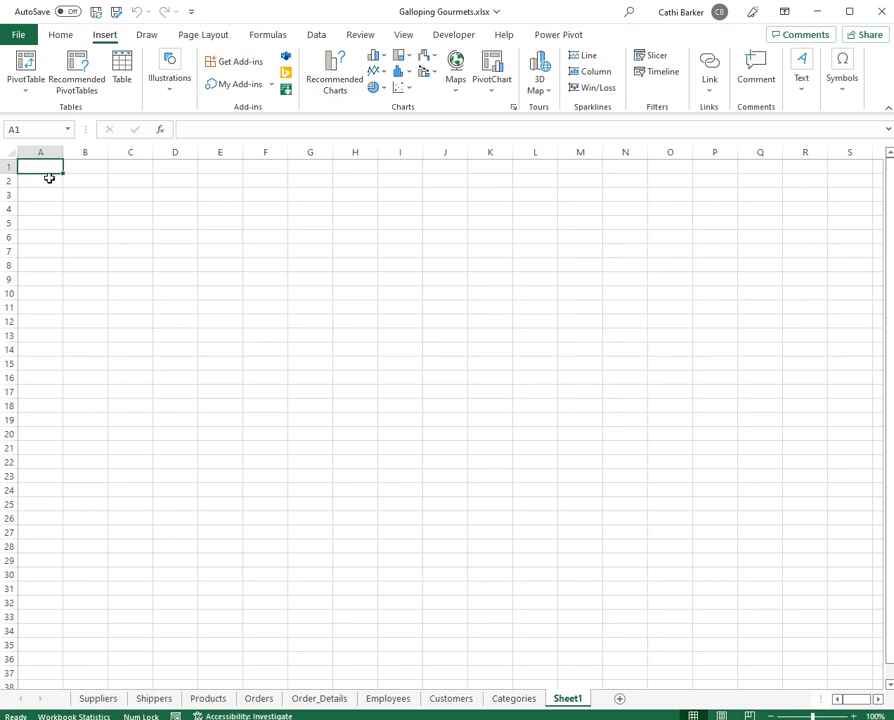
# Step: Insert a PivotTable from the workbook's Data Model on the existing worksheet at Sheet1!$A$1
pyautogui.click(22, 66)
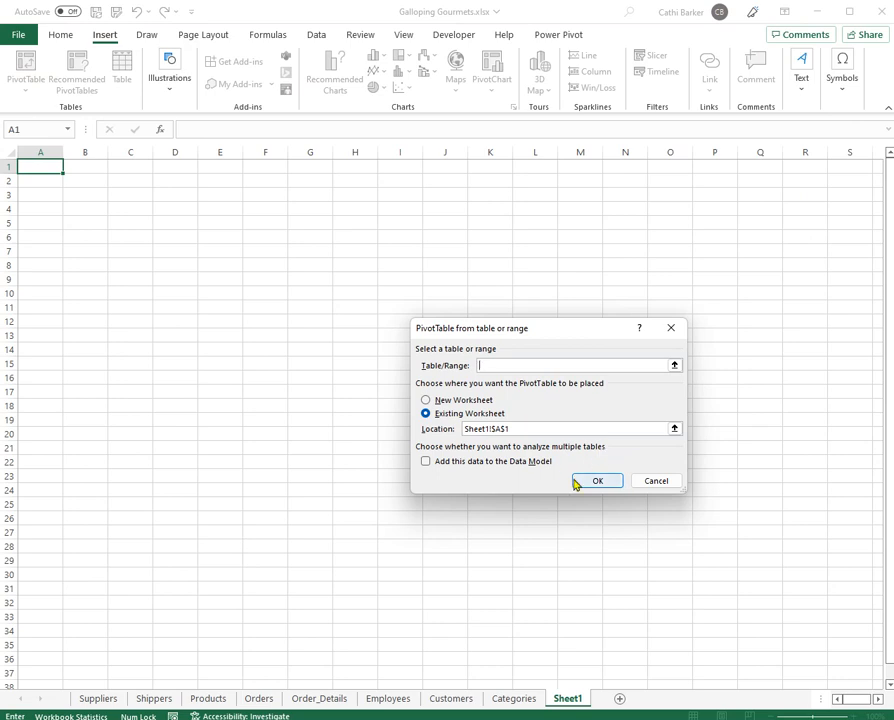
pyautogui.click(657, 481)
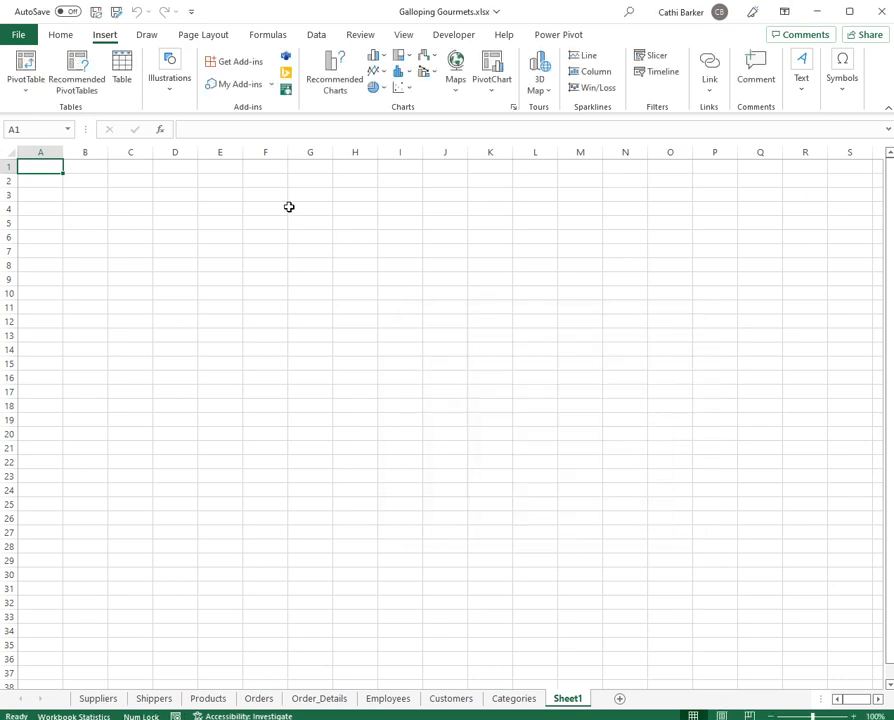
pyautogui.click(25, 92)
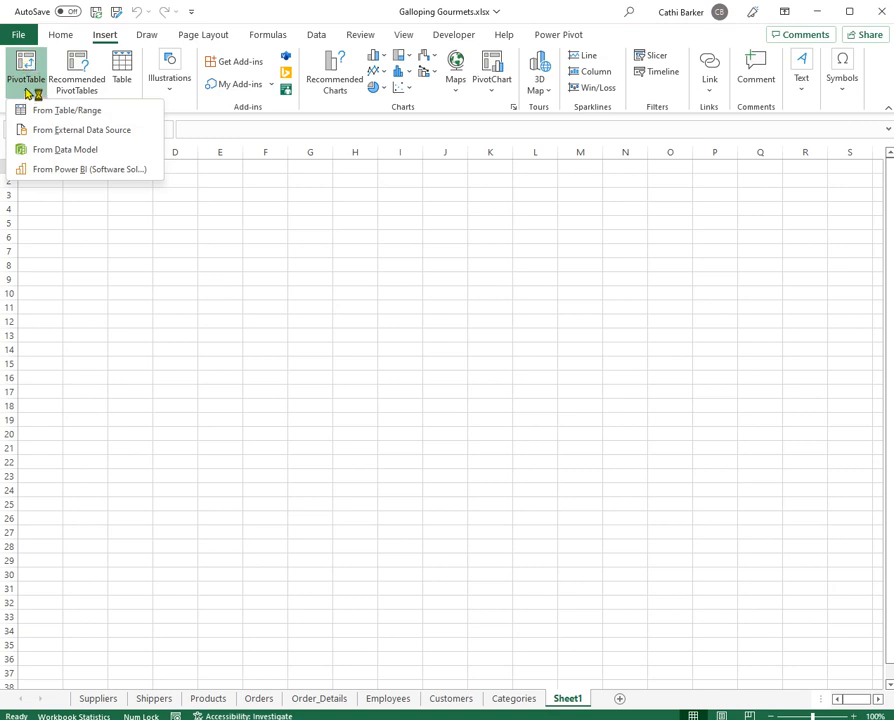
pyautogui.click(74, 155)
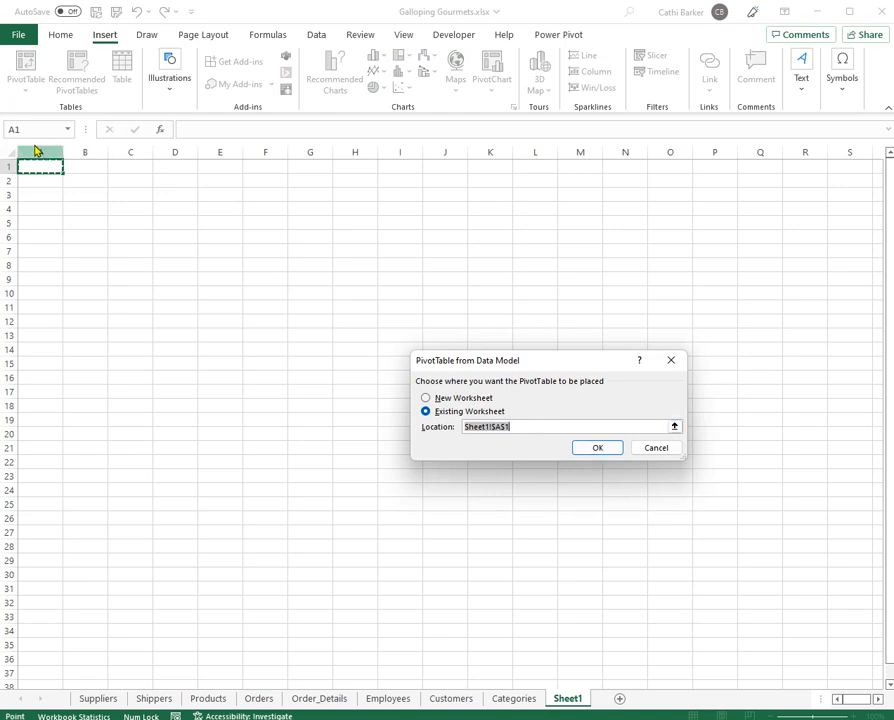
pyautogui.click(598, 448)
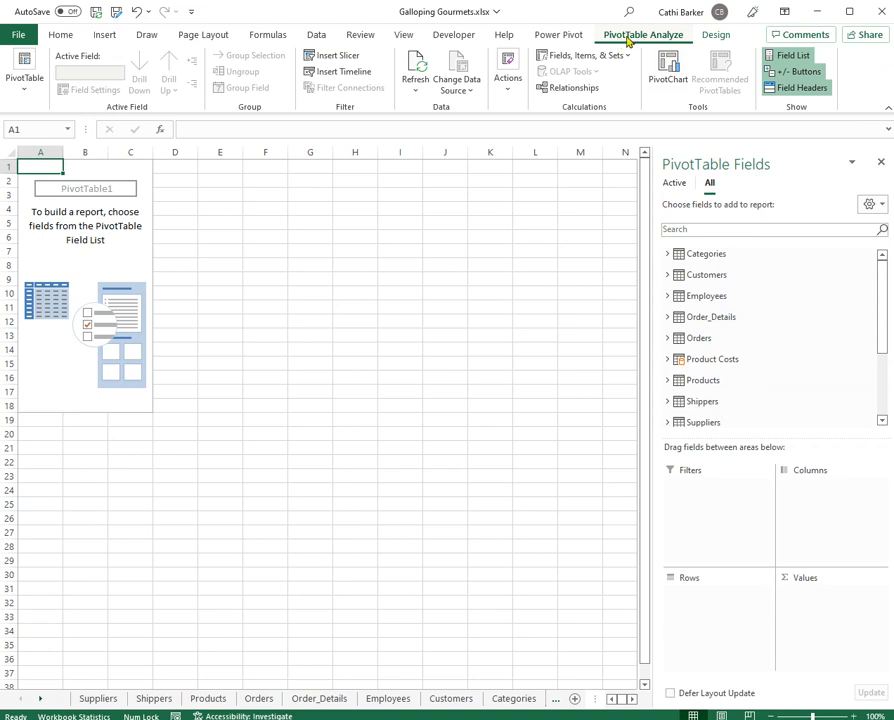
# Step: Hide and redisplay the PivotTable field list, and select a cell outside the PivotTable before returning inside it
pyautogui.click(806, 60)
pyautogui.click(806, 60)
pyautogui.click(334, 206)
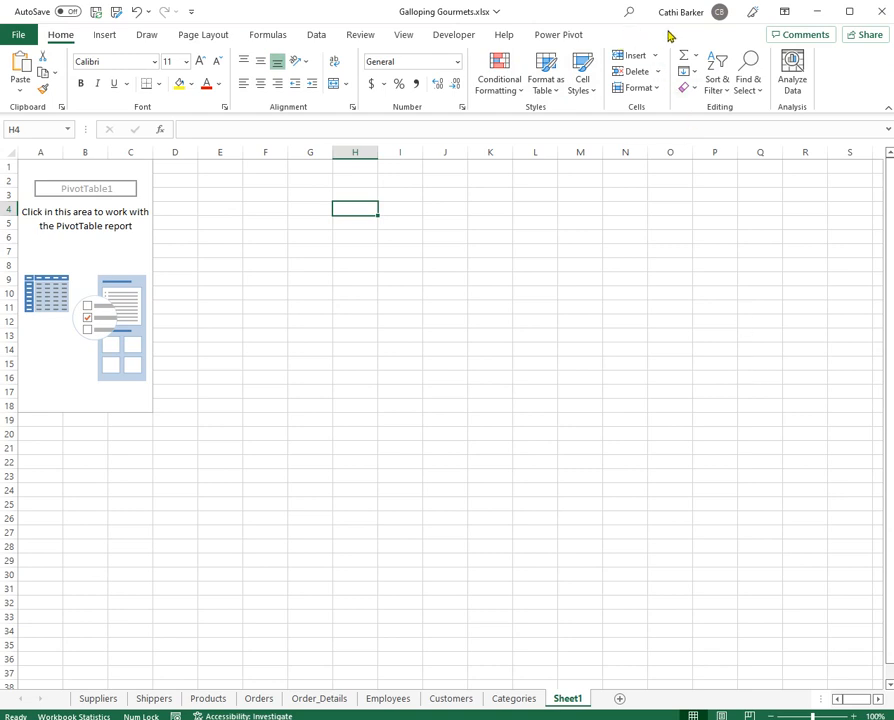
pyautogui.click(98, 227)
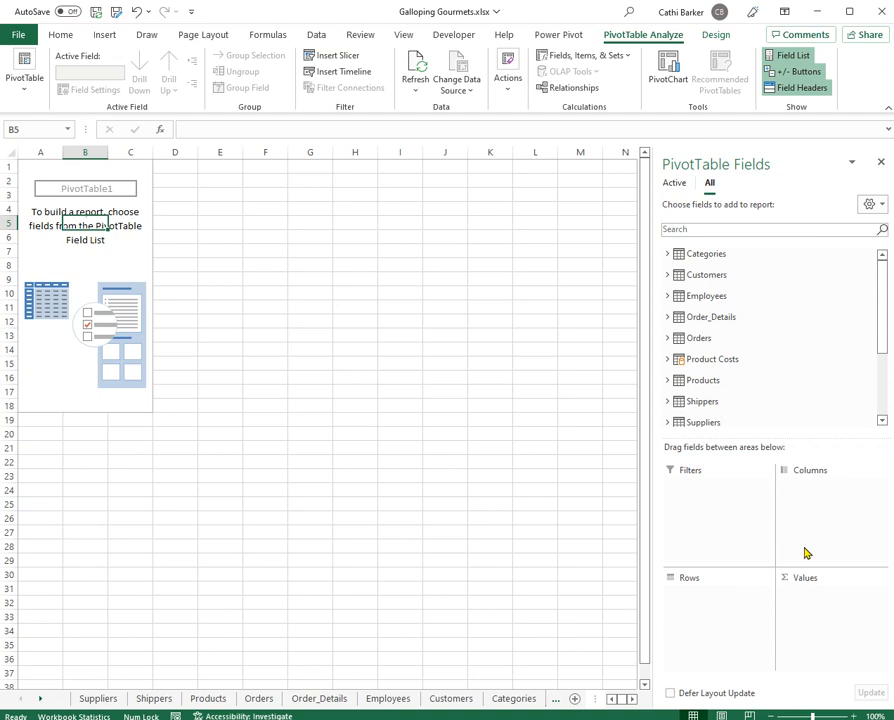
# Step: Shift the workbook window so the field list layout options are fully readable, and choose Fields Section and Areas Section Side-By-Side
pyautogui.click(875, 205)
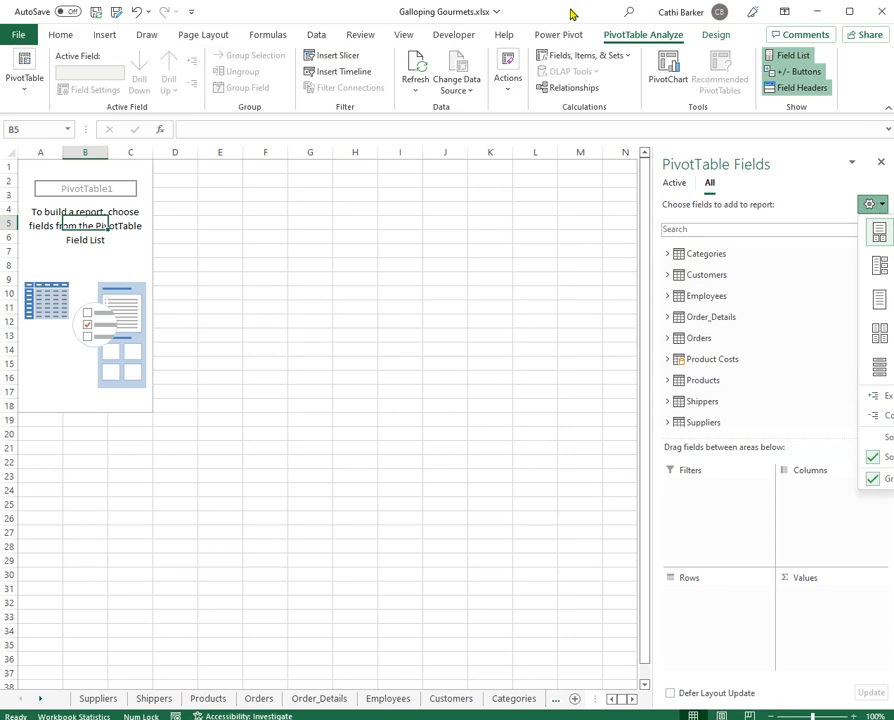
pyautogui.moveTo(574, 14); pyautogui.dragTo(455, 18)
pyautogui.click(738, 205)
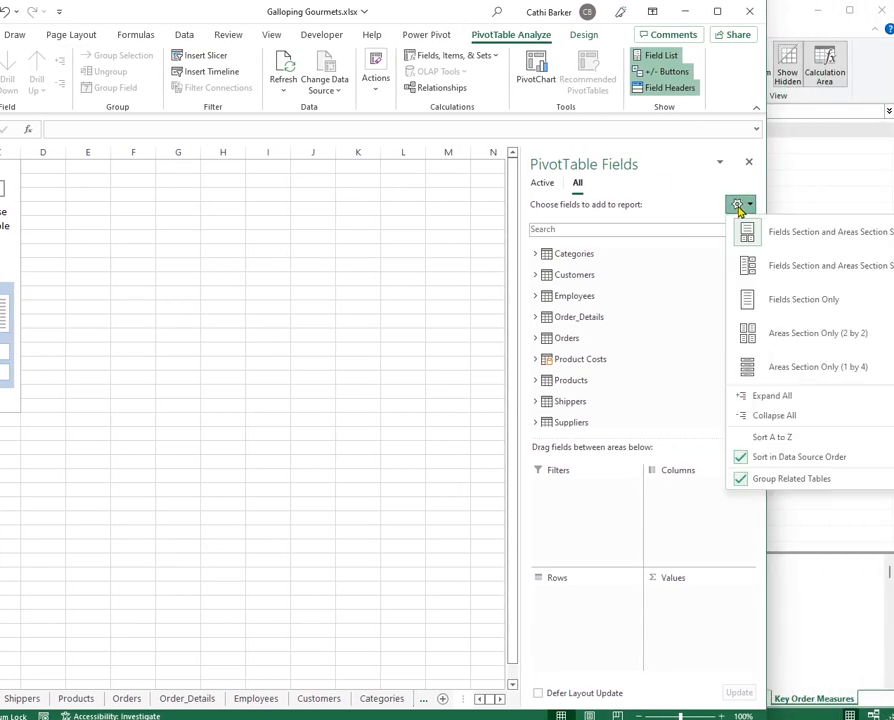
pyautogui.click(422, 8)
pyautogui.moveTo(422, 8); pyautogui.dragTo(352, 8)
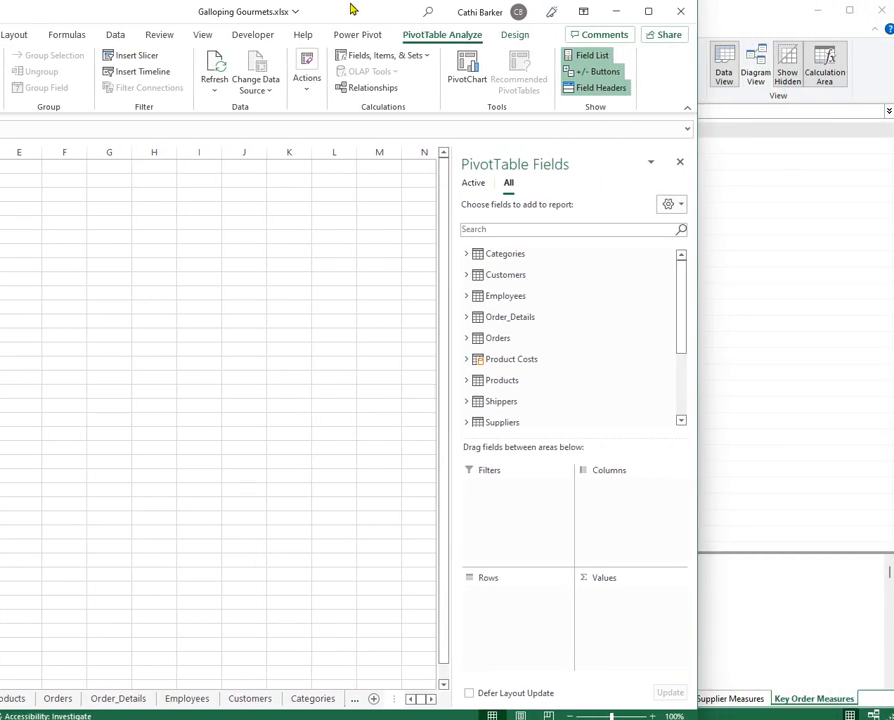
pyautogui.click(682, 205)
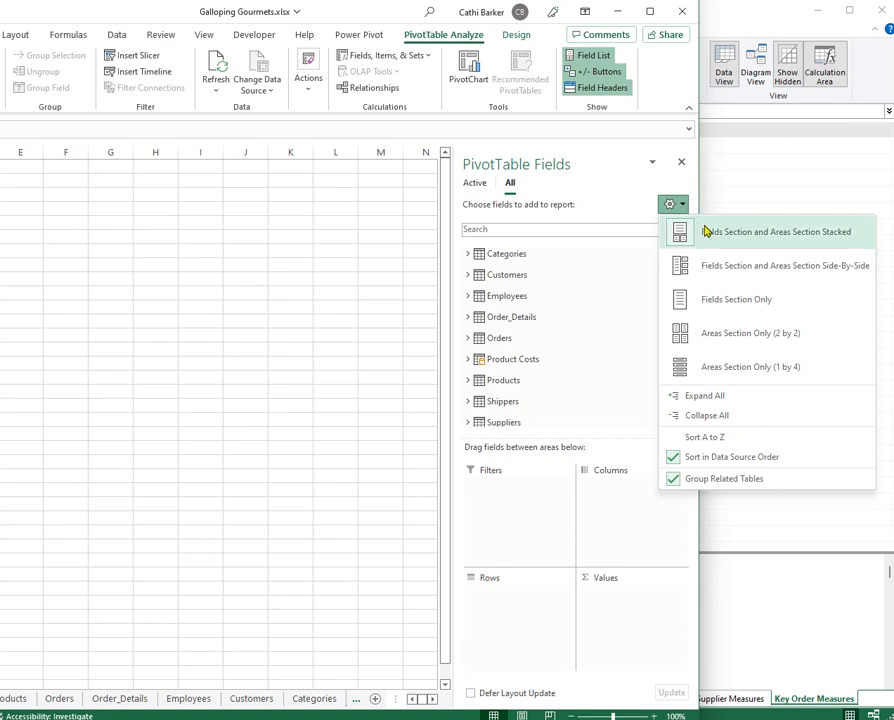
pyautogui.click(780, 279)
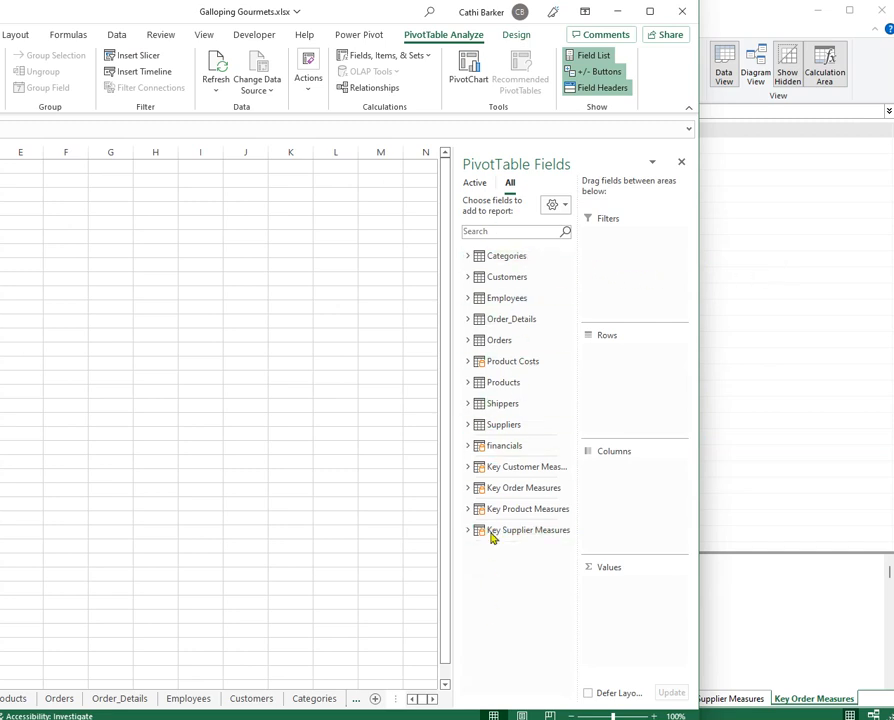
# Step: Change the field list to Fields Section and Areas Section Stacked and look through its tables
pyautogui.click(556, 204)
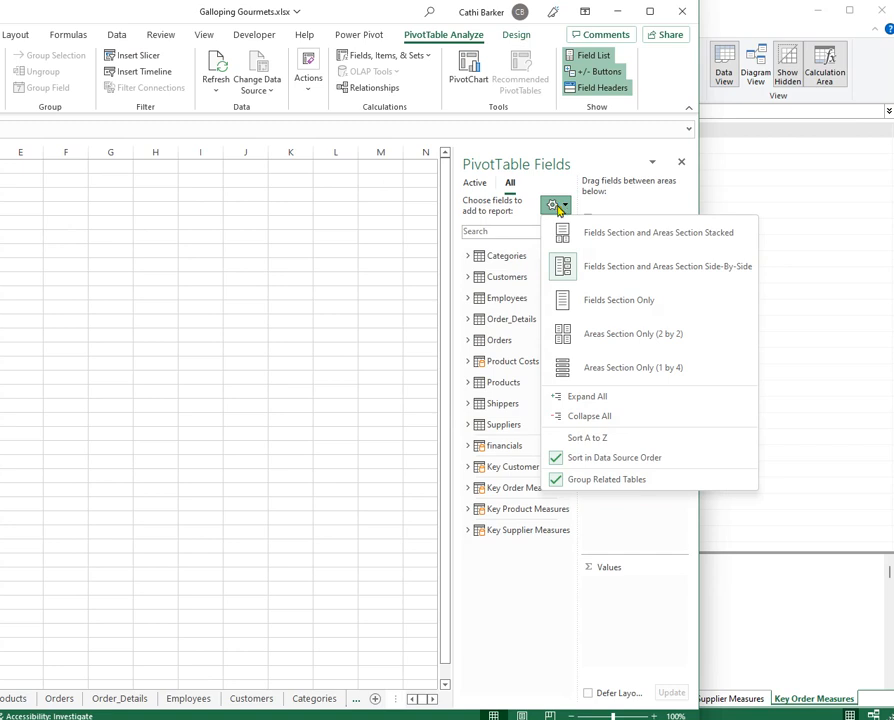
pyautogui.click(645, 233)
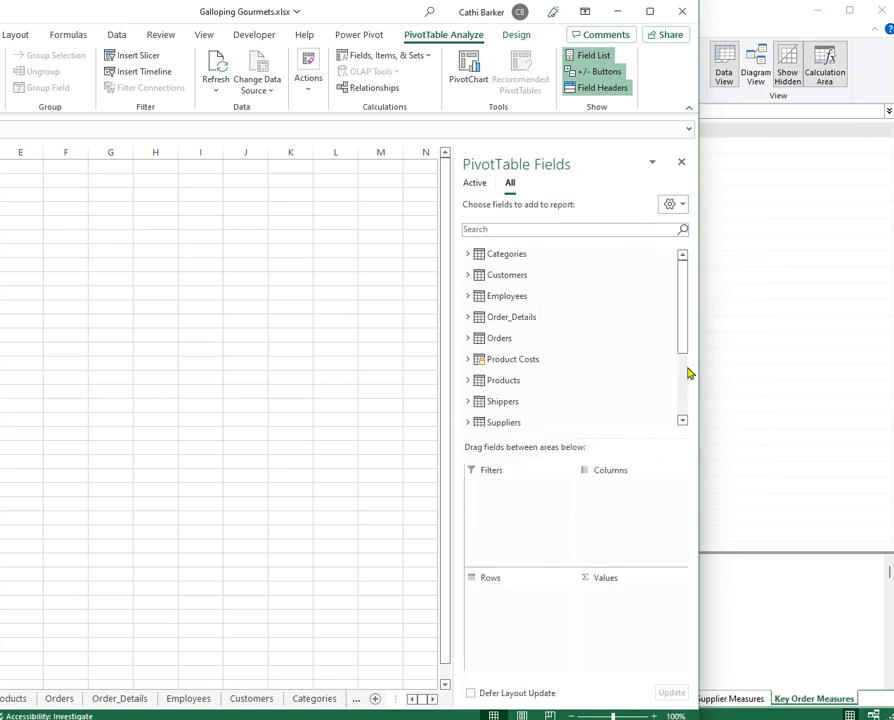
pyautogui.scroll(-1, 687, 381)
pyautogui.moveTo(687, 381); pyautogui.dragTo(696, 428)
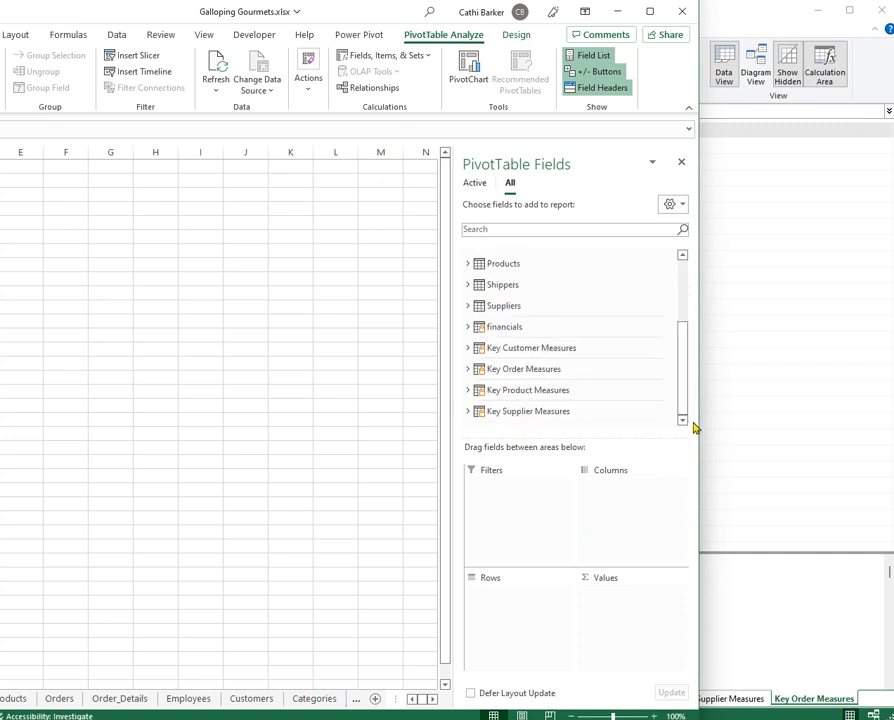
# Step: Set the field list to the side-by-side layout, move the workbook window back into place and widen the PivotTable Fields pane
pyautogui.click(679, 206)
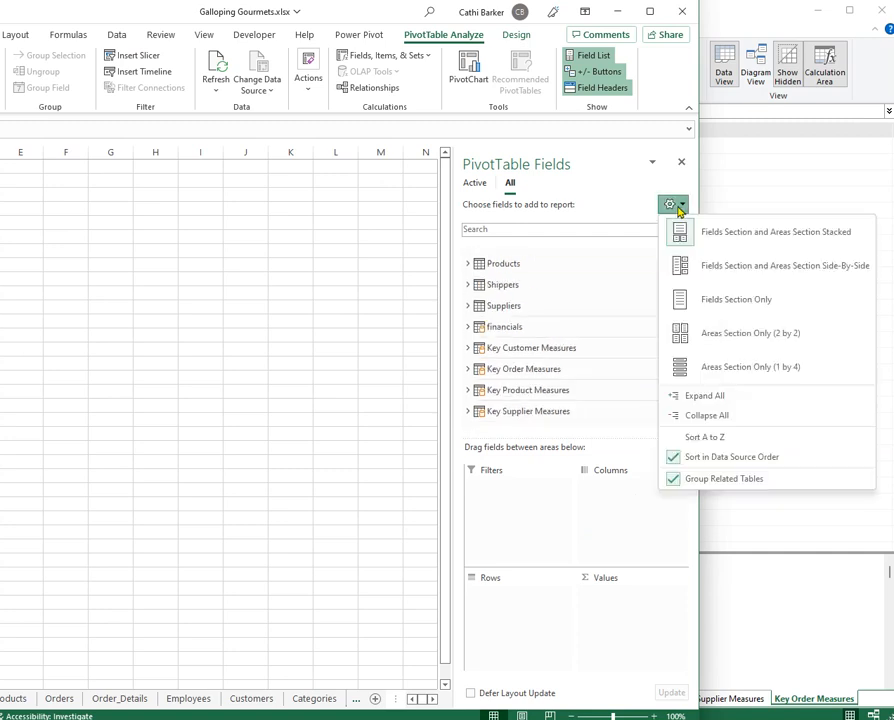
pyautogui.click(709, 271)
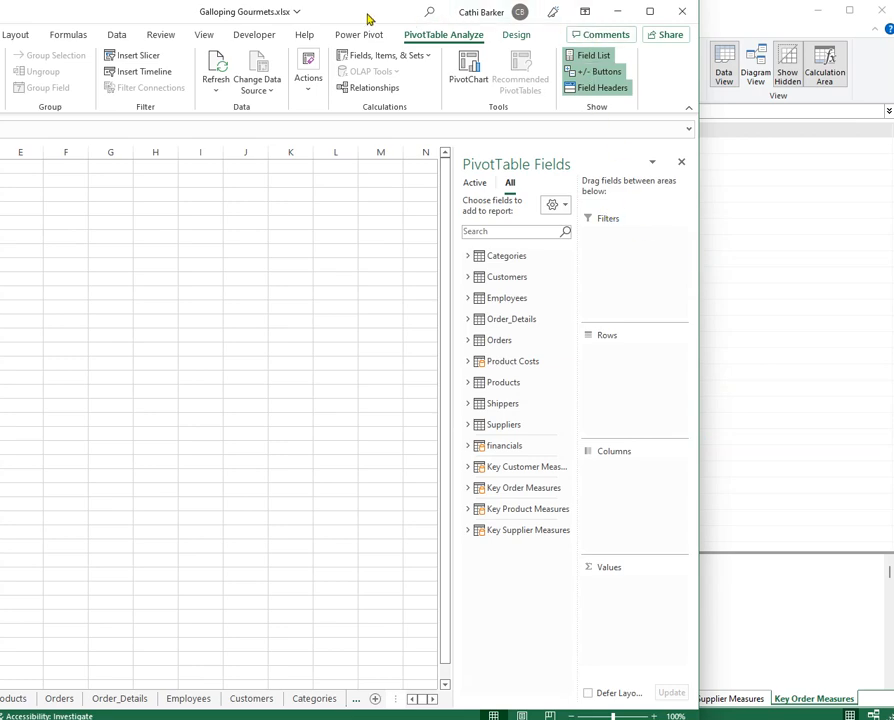
pyautogui.moveTo(368, 18); pyautogui.dragTo(572, 28)
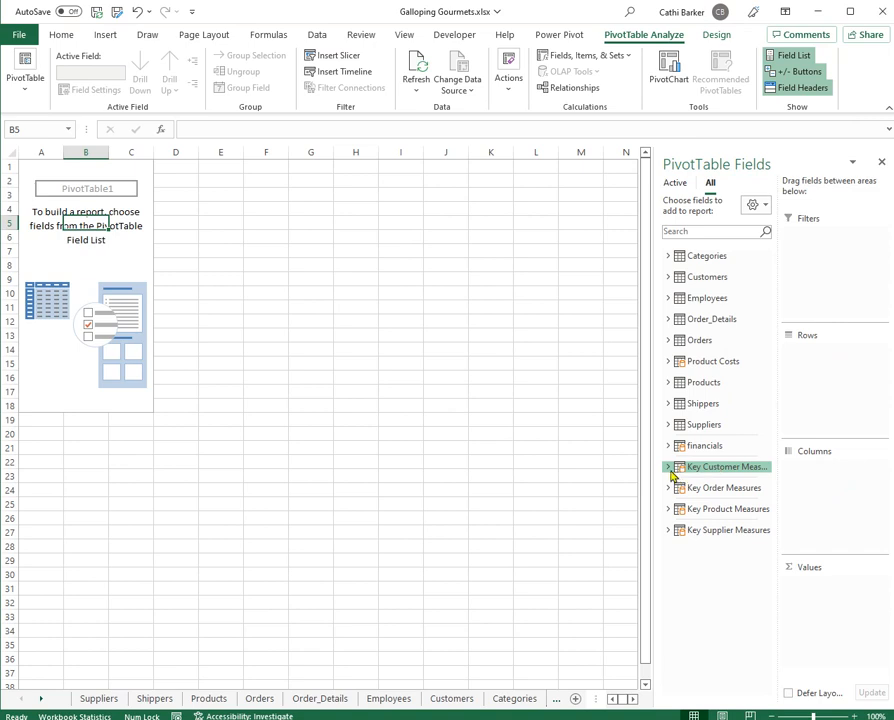
pyautogui.moveTo(647, 466); pyautogui.dragTo(604, 467)
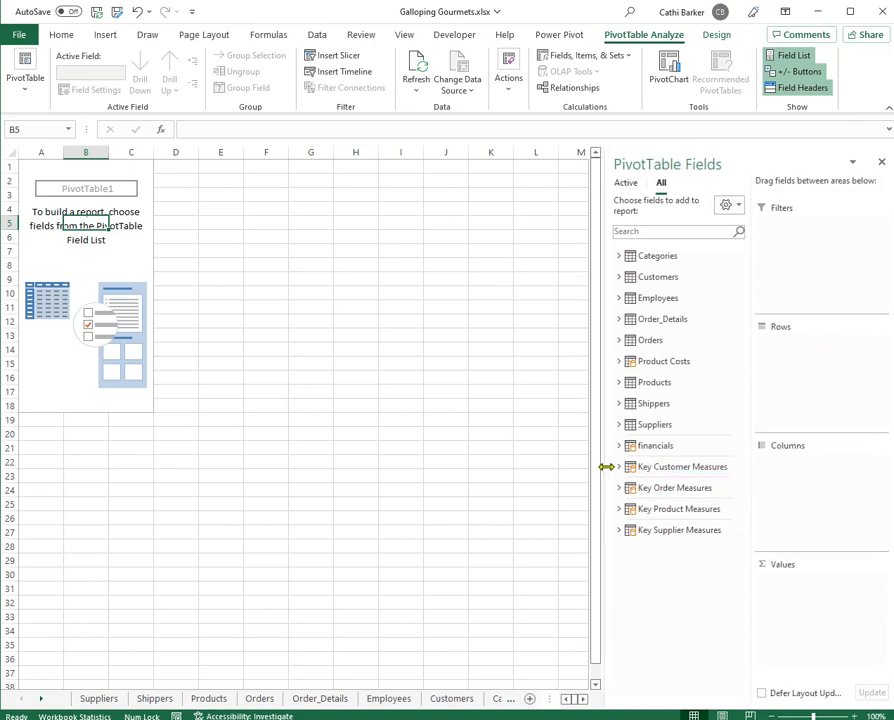
# Step: Examine the measures stored in the Key Customer, Key Order, Key Product and Key Supplier Measures tables
pyautogui.click(617, 467)
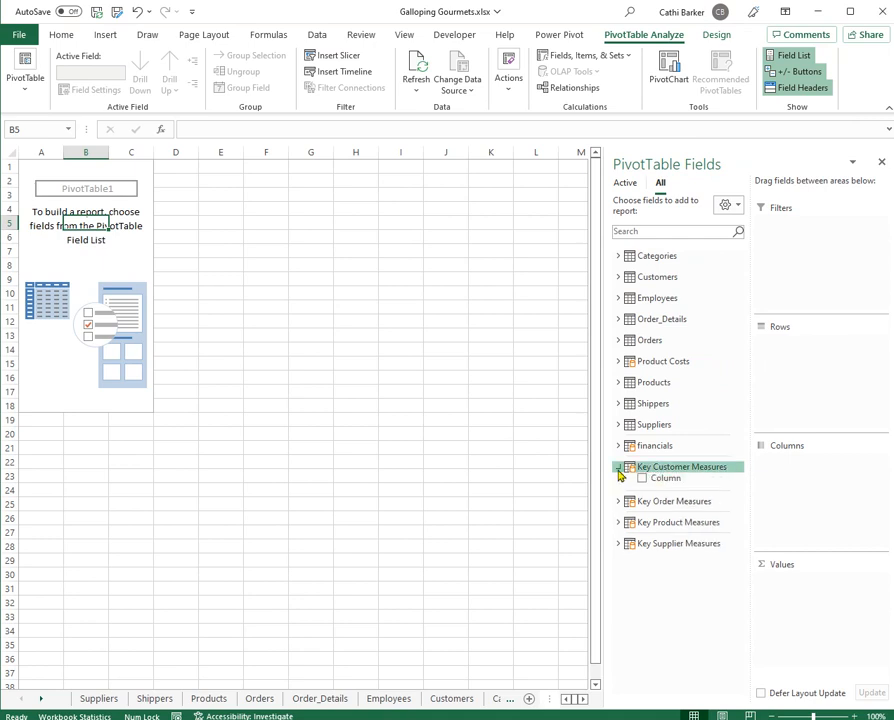
pyautogui.click(618, 467)
pyautogui.click(618, 488)
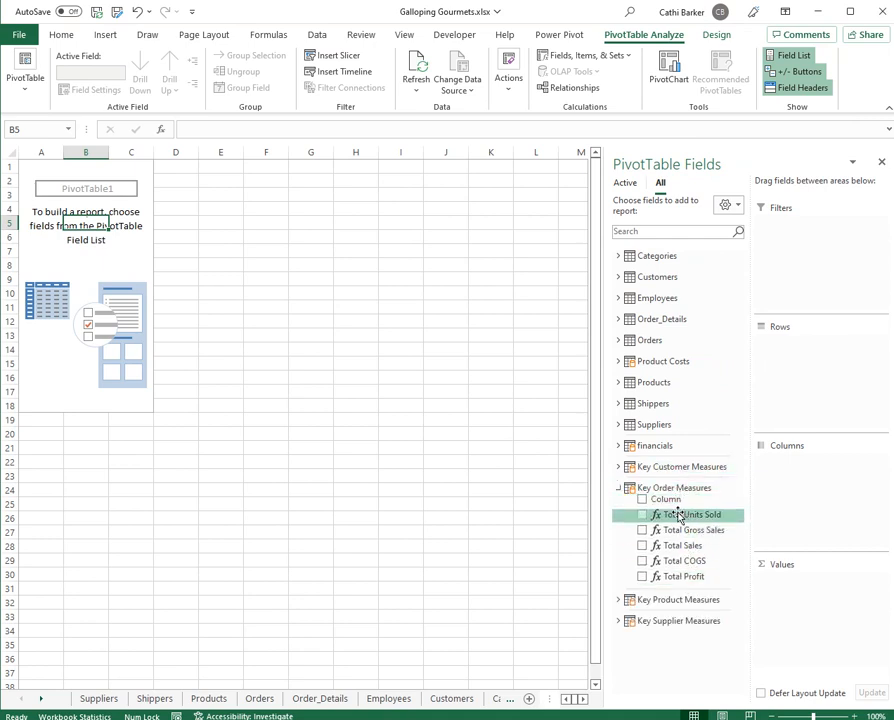
pyautogui.click(618, 488)
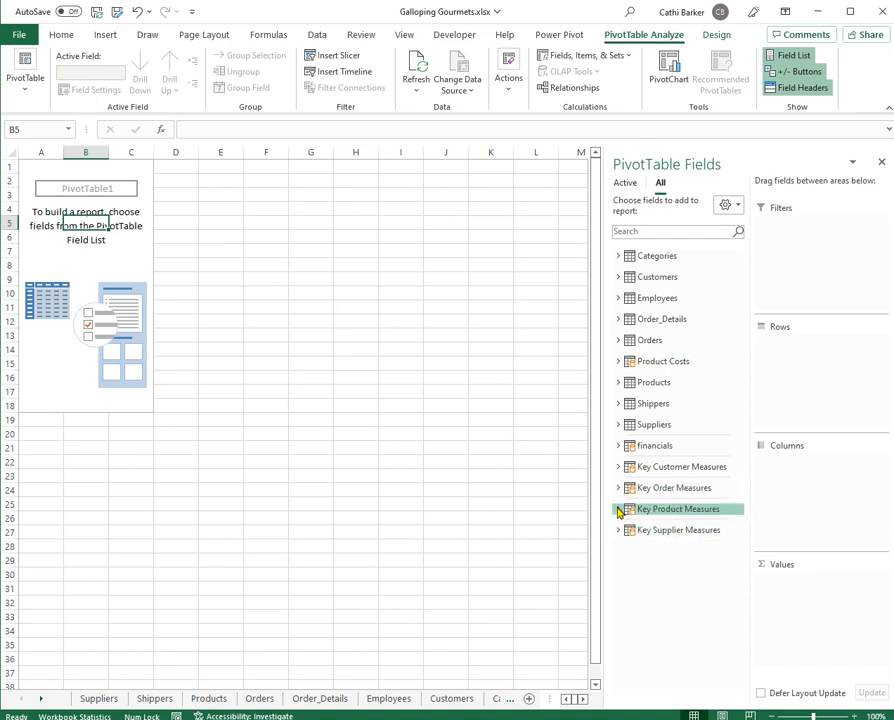
pyautogui.click(619, 510)
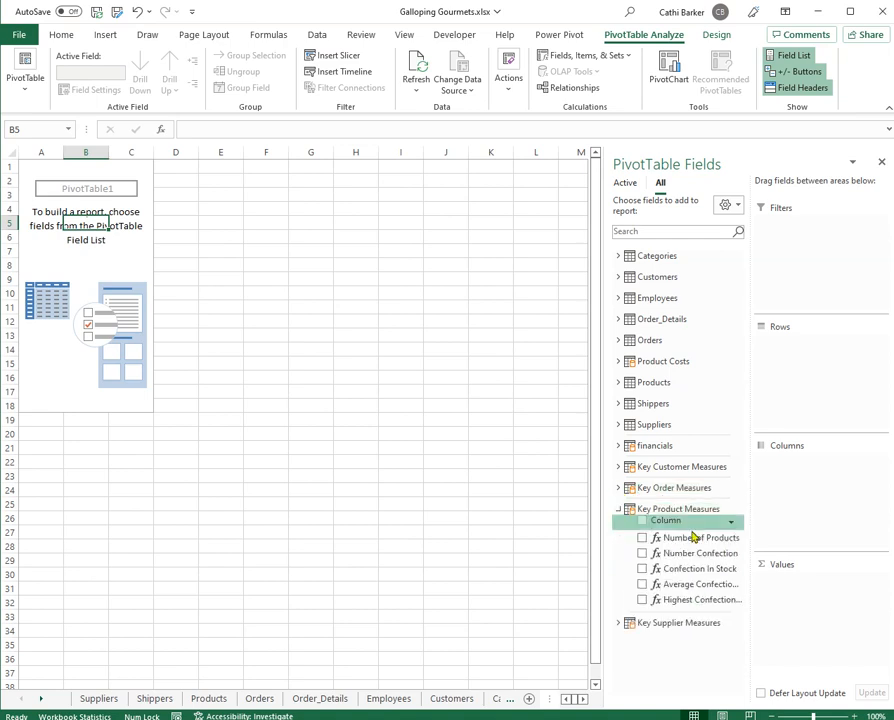
pyautogui.click(620, 510)
pyautogui.click(620, 530)
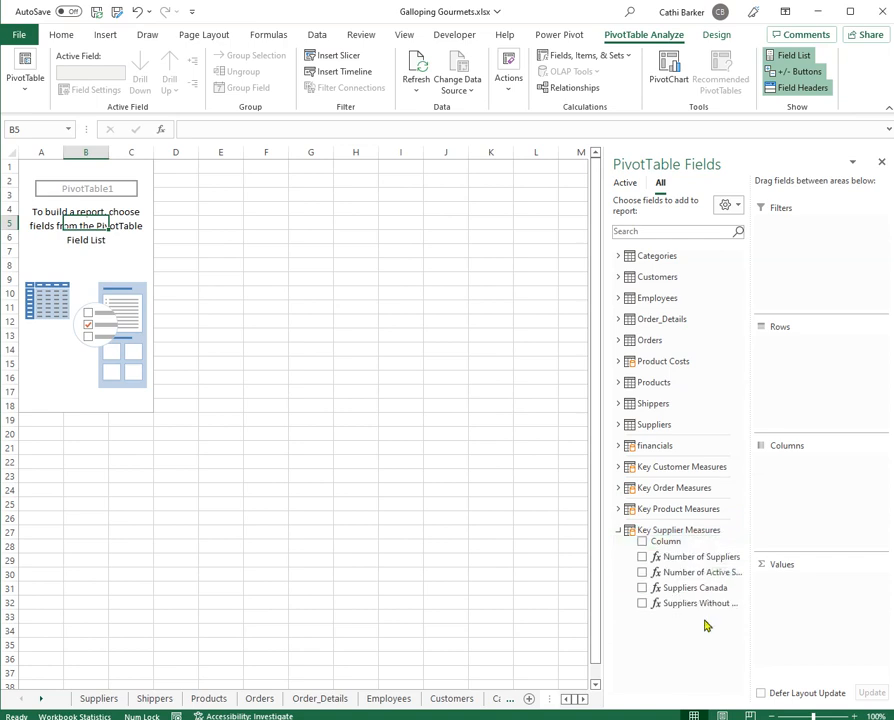
pyautogui.click(619, 531)
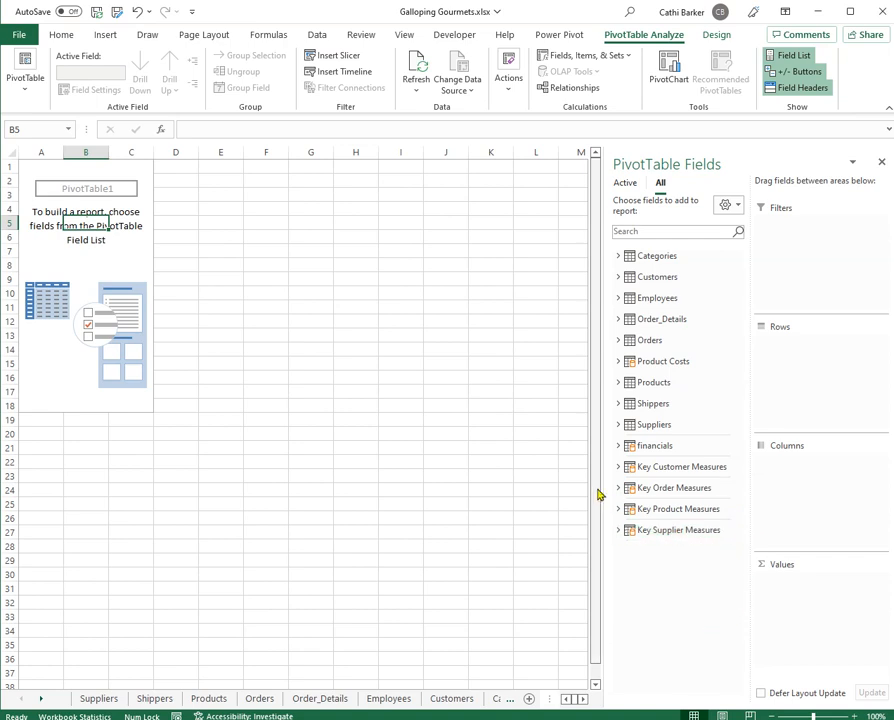
# Step: Widen the PivotTable Fields pane a little more and add ProductName from the Products table to the PivotTable's rows
pyautogui.moveTo(603, 474); pyautogui.dragTo(566, 476)
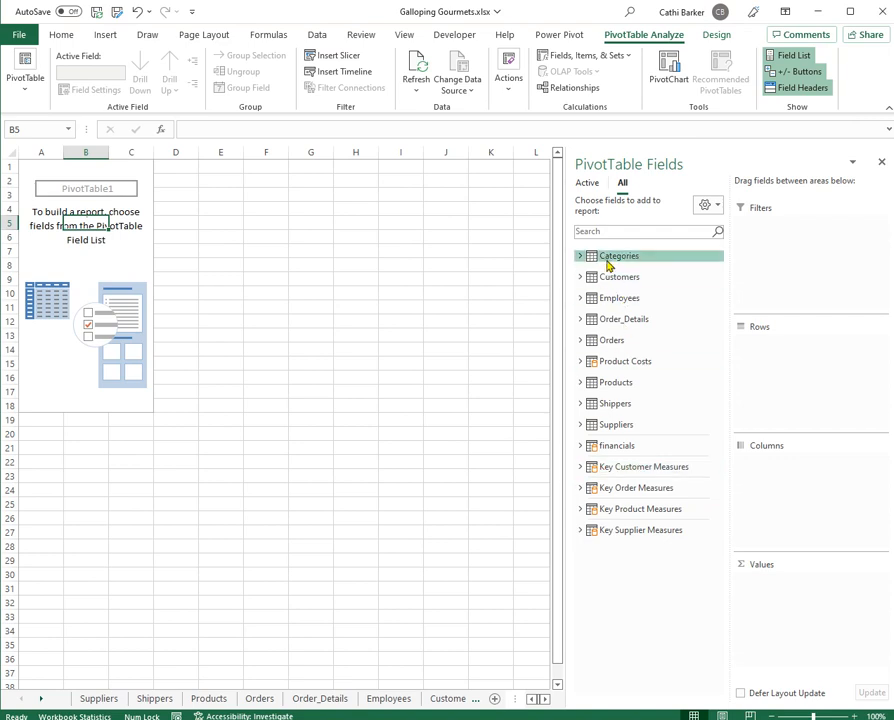
pyautogui.moveTo(610, 264)
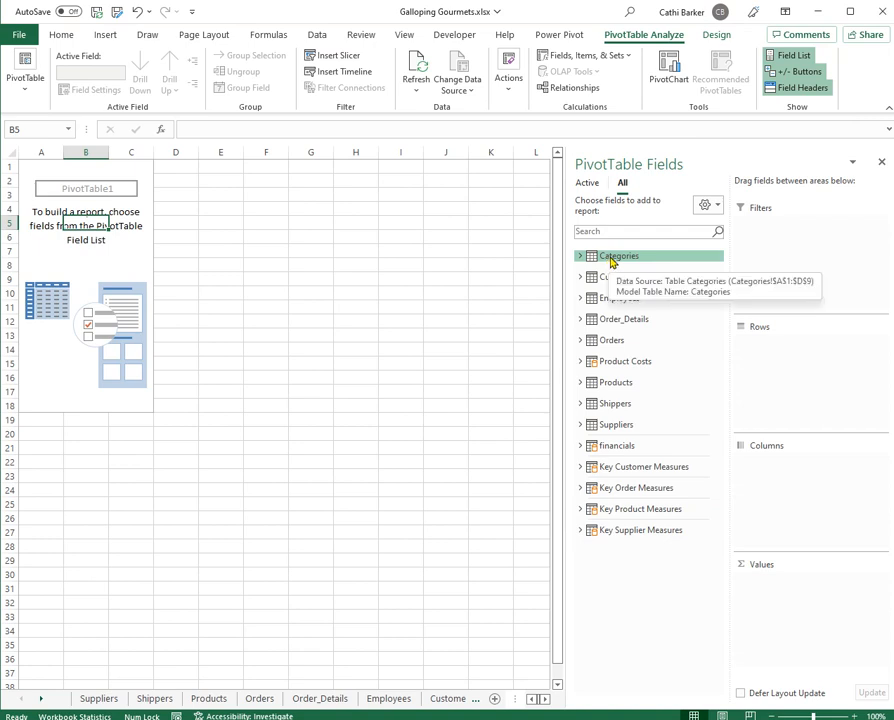
pyautogui.moveTo(608, 326)
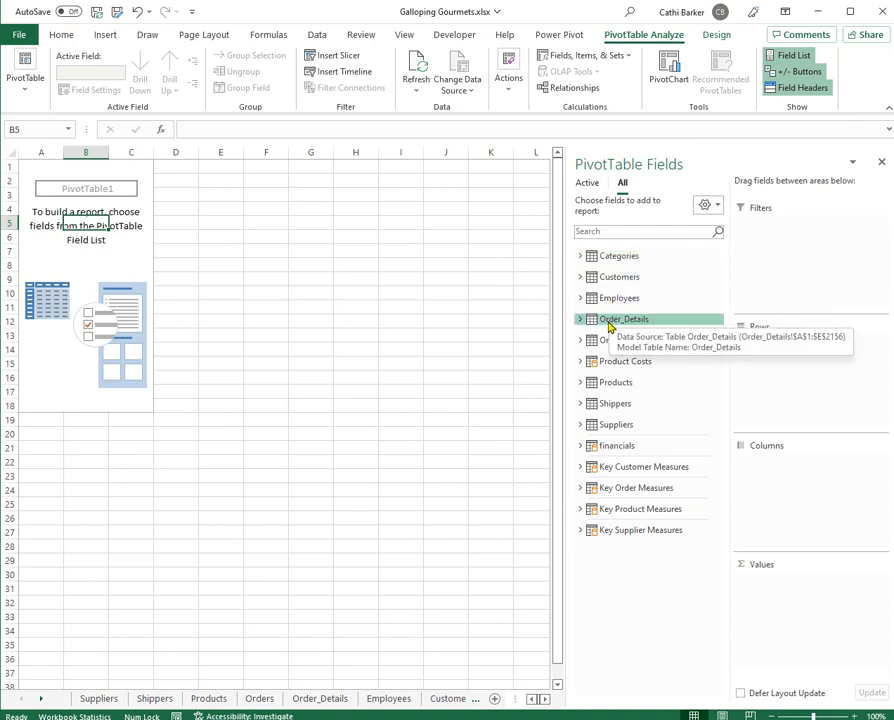
pyautogui.moveTo(615, 366)
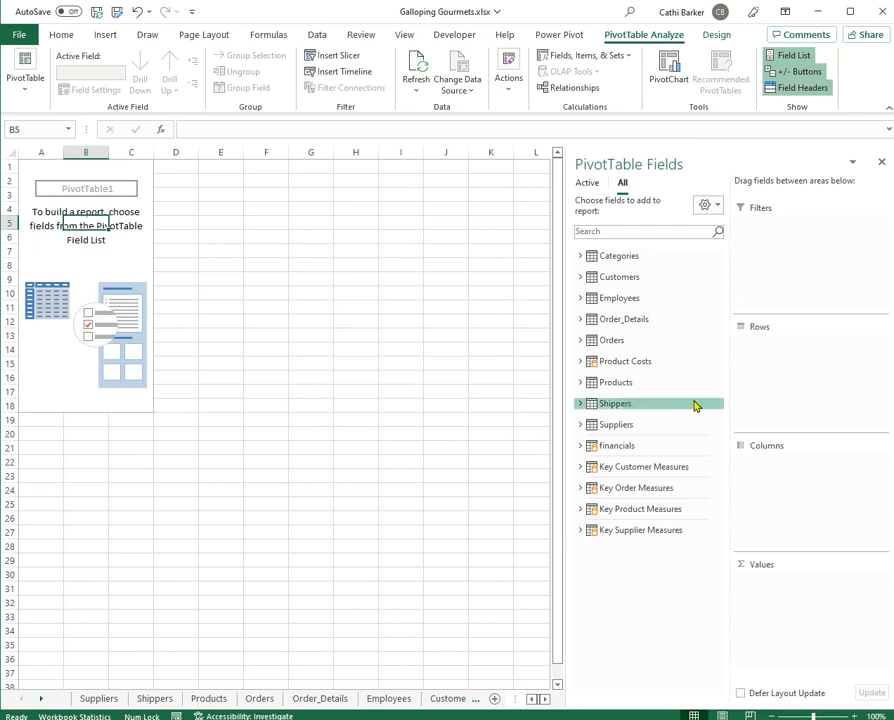
pyautogui.click(581, 385)
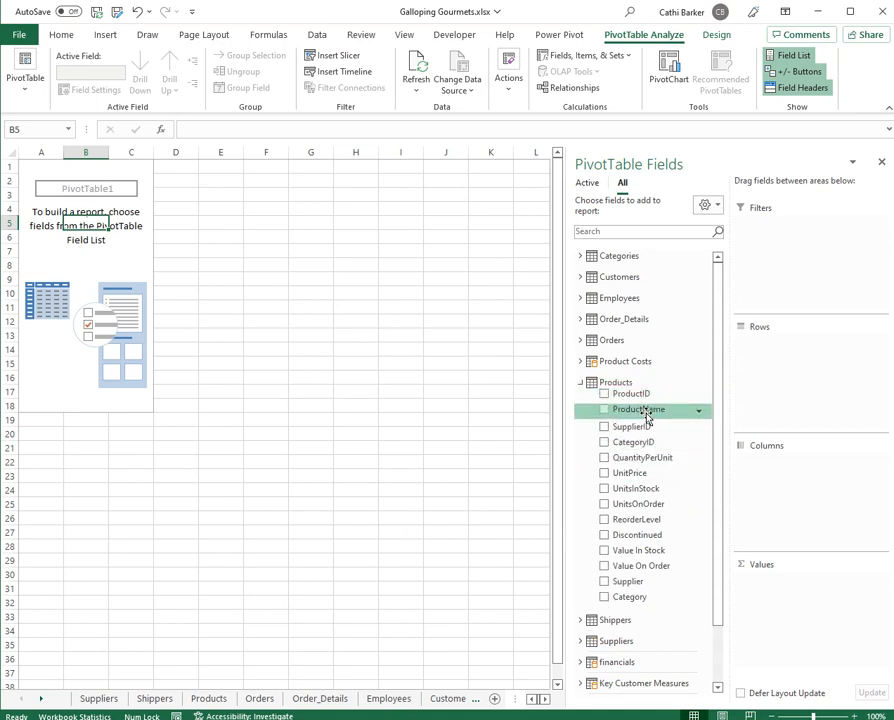
pyautogui.moveTo(646, 416); pyautogui.dragTo(810, 376)
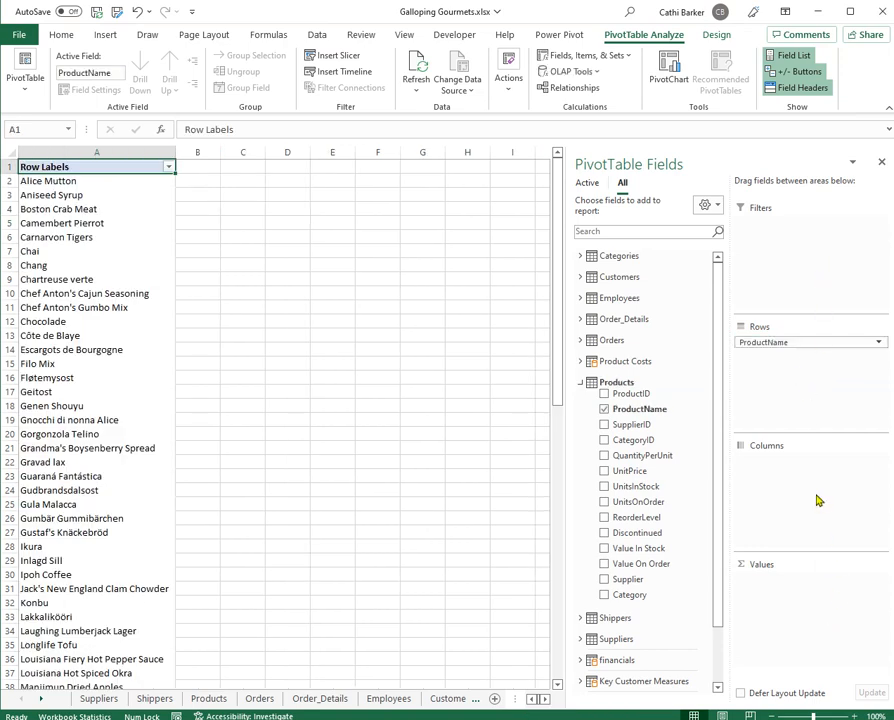
pyautogui.click(581, 384)
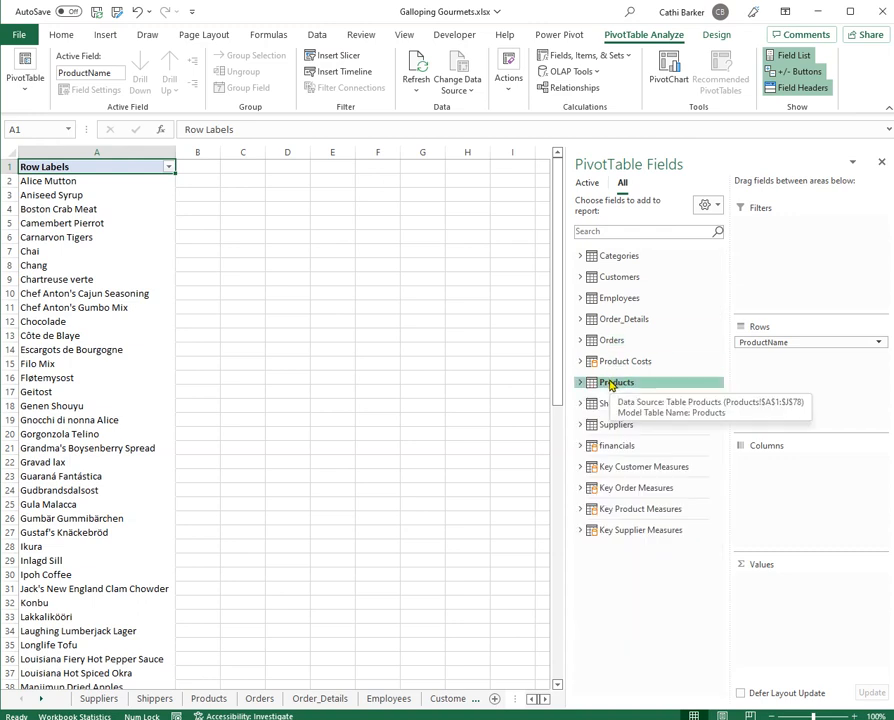
# Step: Add CategoryName from the Categories table to the PivotTable's rows, above ProductName
pyautogui.click(579, 258)
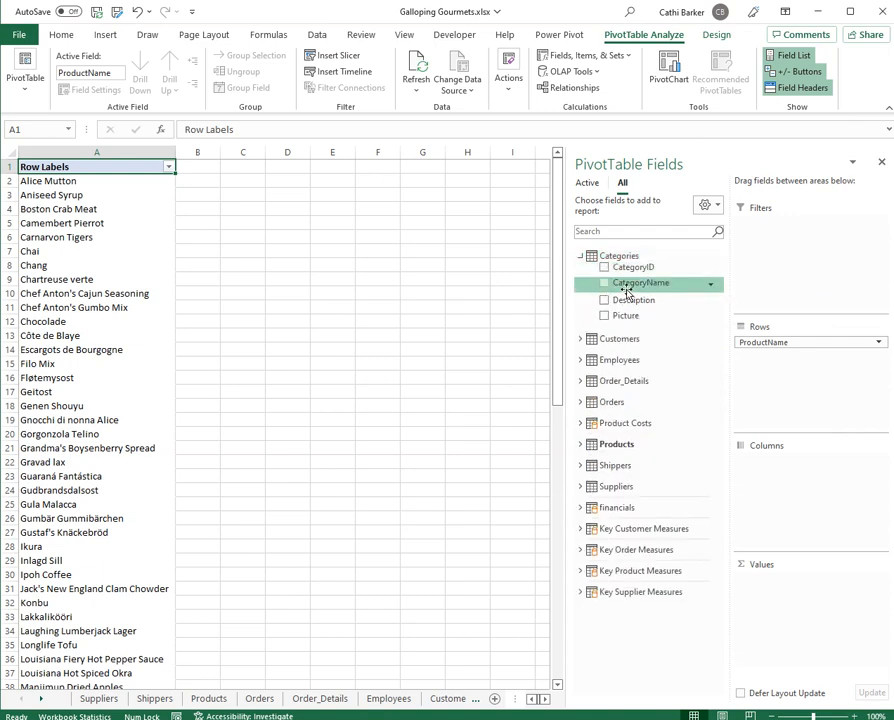
pyautogui.moveTo(626, 289); pyautogui.dragTo(799, 341)
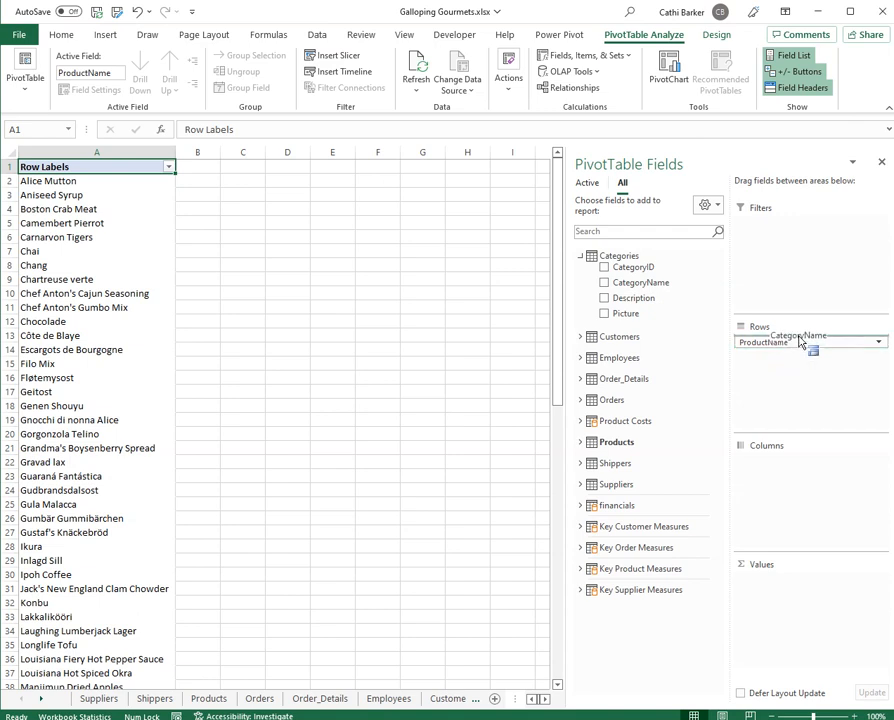
pyautogui.moveTo(799, 342); pyautogui.dragTo(799, 342)
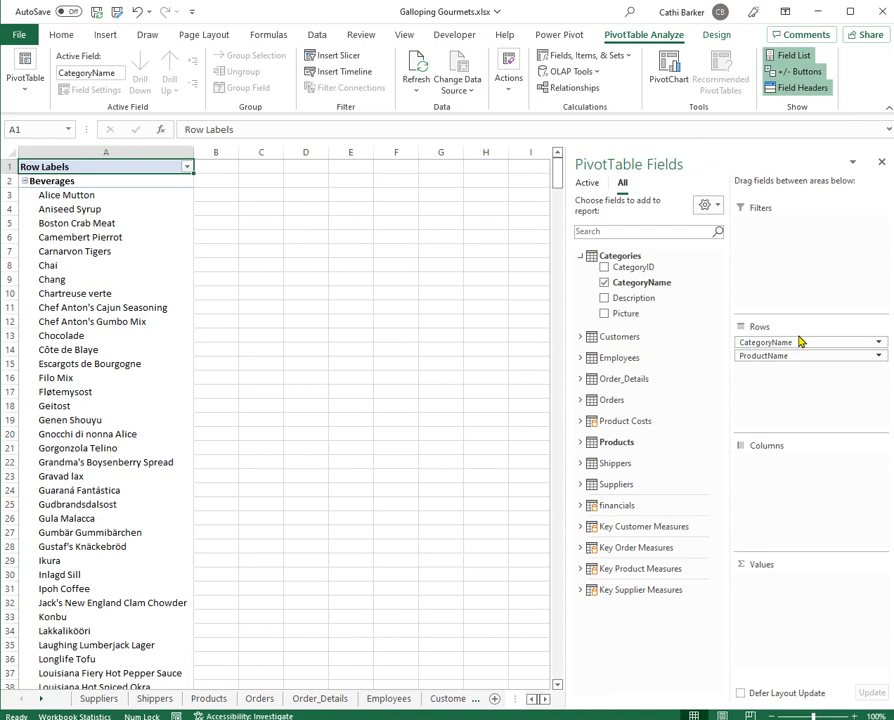
pyautogui.click(581, 257)
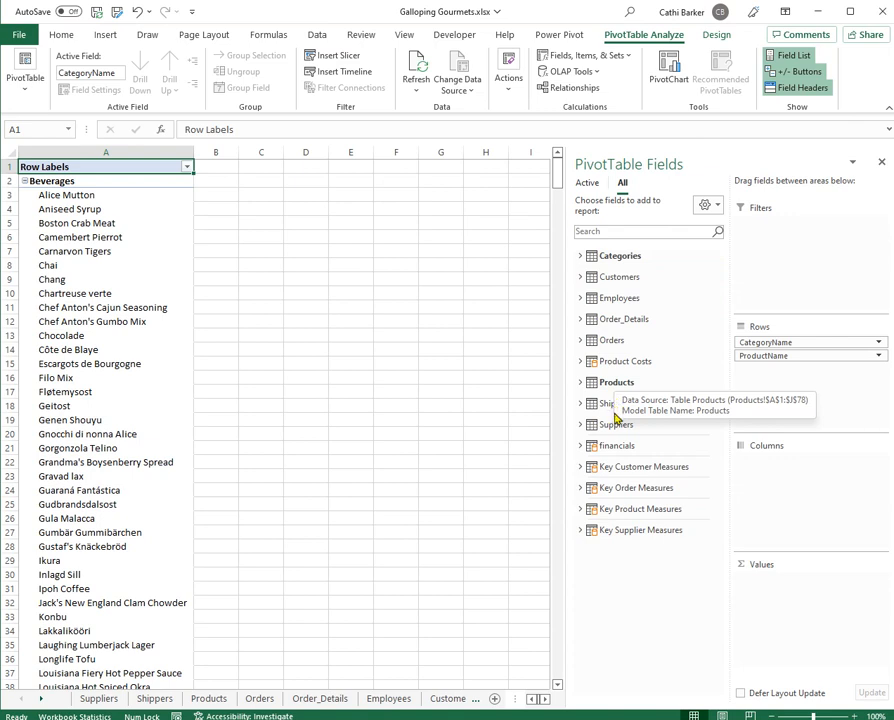
# Step: Add the Confection In Stock and Average Confection Price measures from Key Product Measures to the PivotTable's values
pyautogui.click(579, 510)
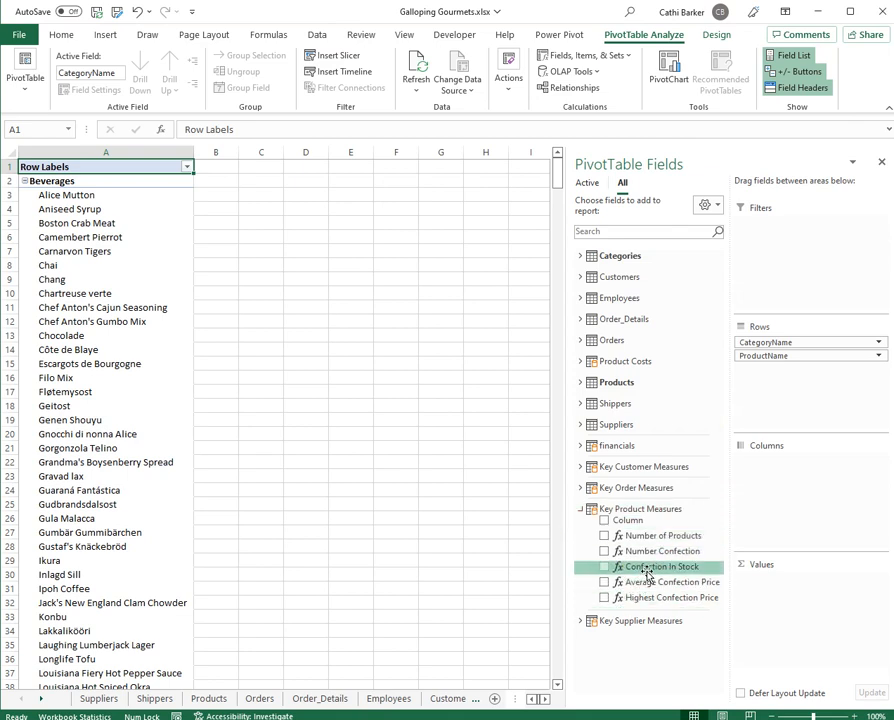
pyautogui.moveTo(646, 574); pyautogui.dragTo(798, 583)
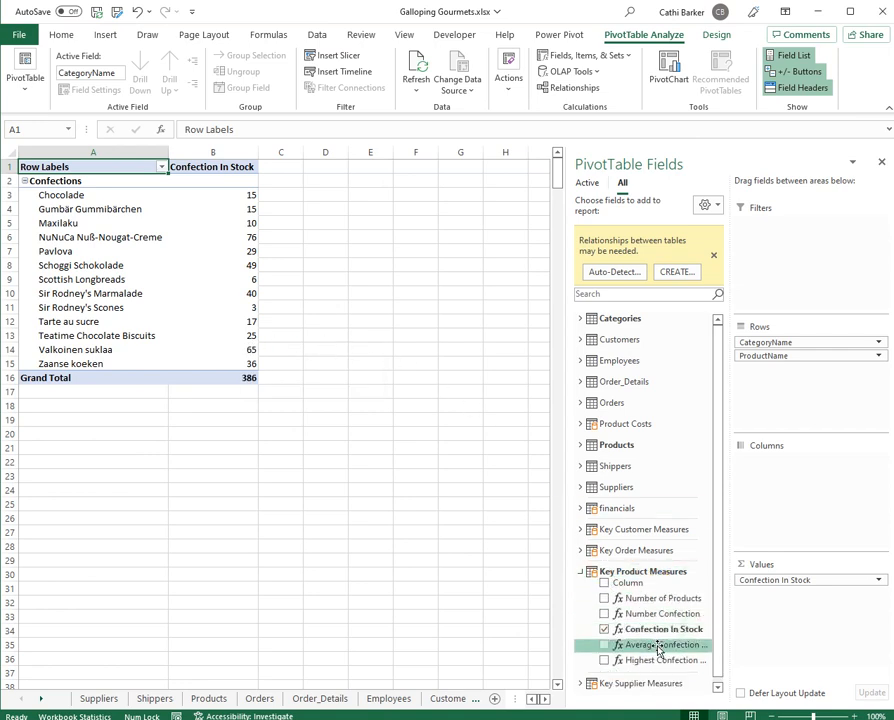
pyautogui.moveTo(659, 650); pyautogui.dragTo(800, 630)
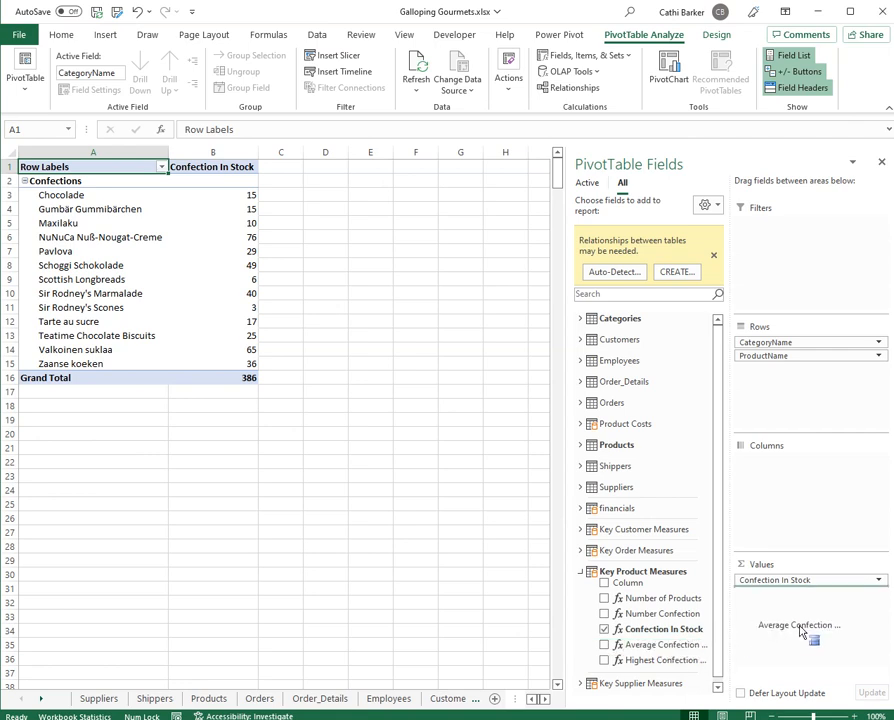
pyautogui.moveTo(800, 630); pyautogui.dragTo(776, 574)
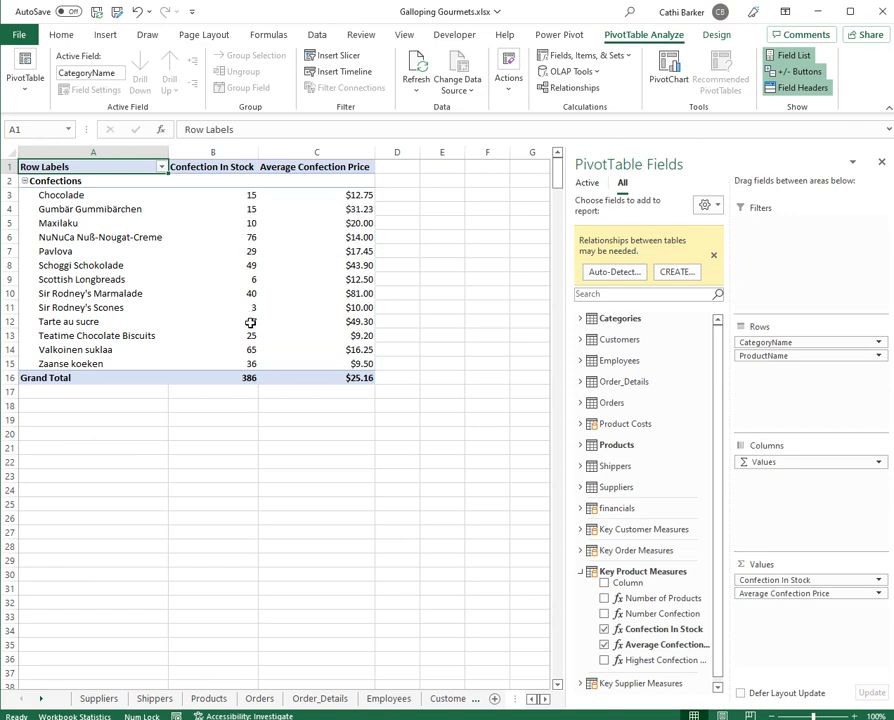
# Step: Rename the PivotTable's worksheet as Confection Summary and save the workbook
pyautogui.click(42, 704)
pyautogui.click(42, 704)
pyautogui.click(42, 704)
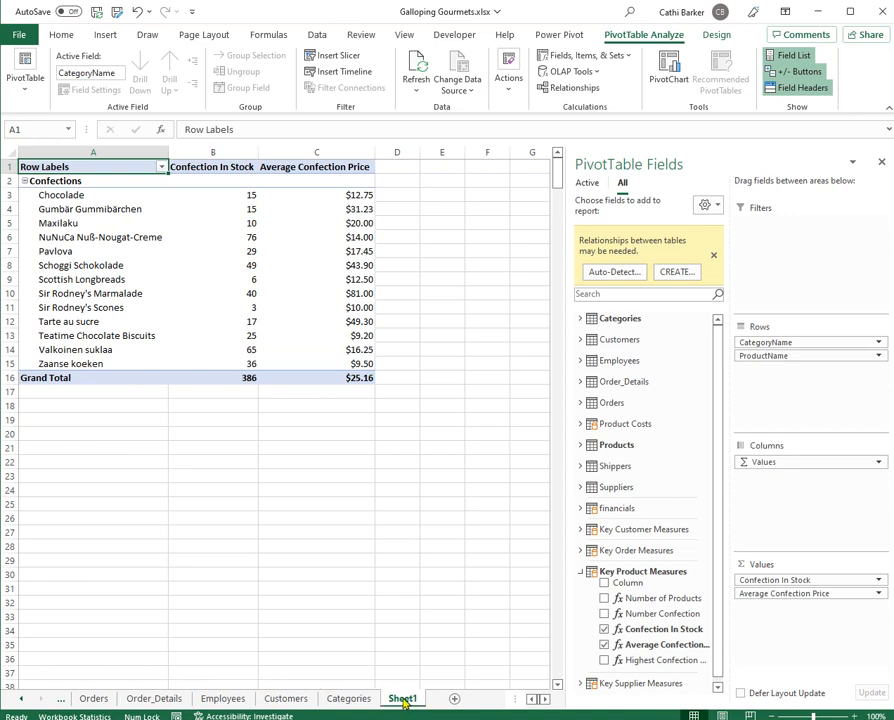
pyautogui.moveTo(404, 703); pyautogui.dragTo(407, 689)
pyautogui.write('C')
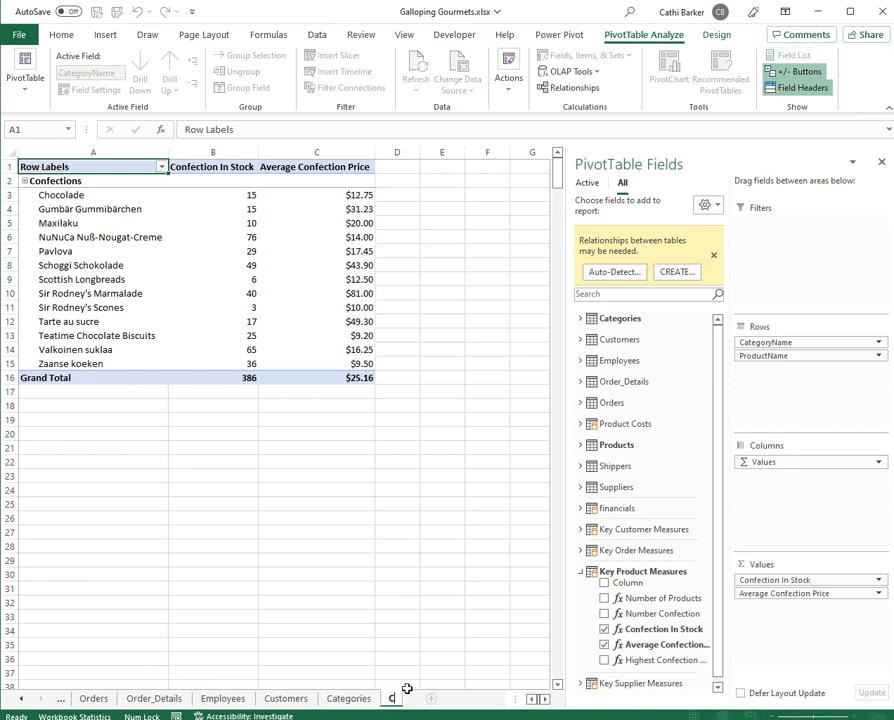
pyautogui.write('onfection Summary')
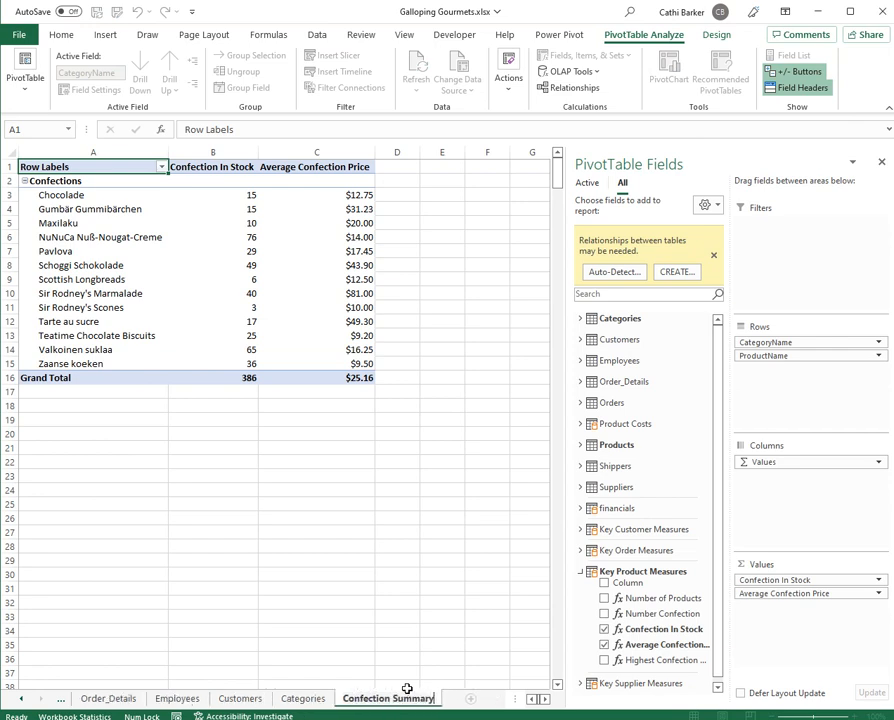
pyautogui.press('Return')
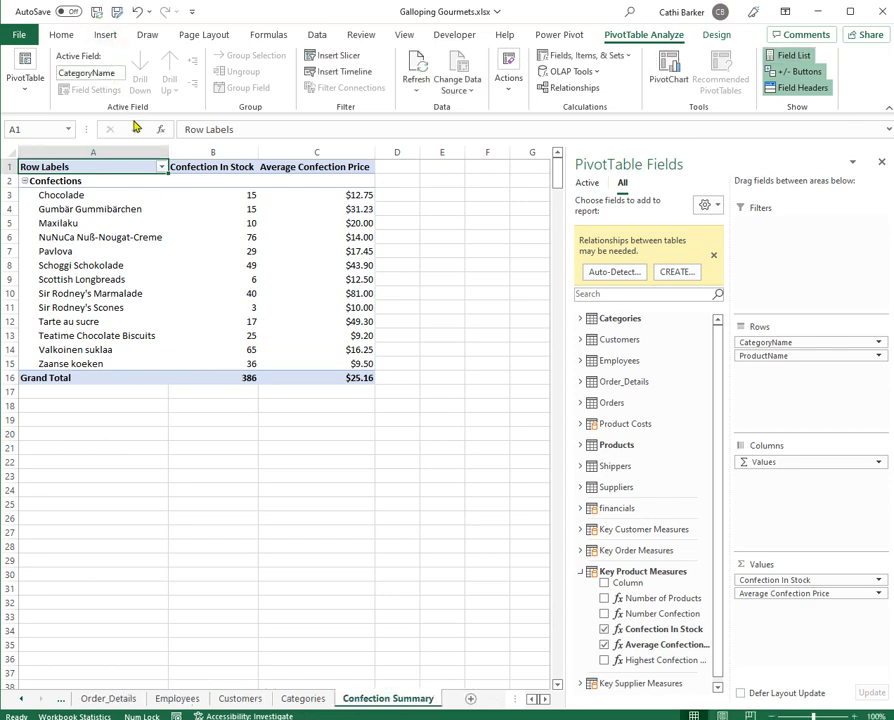
pyautogui.hotkey('ctrl', 's')
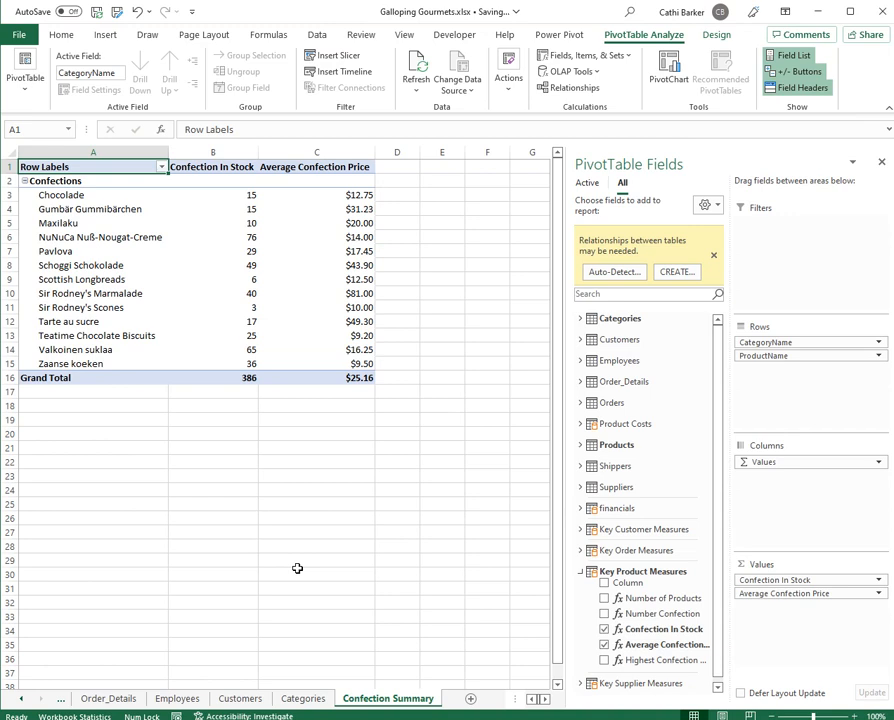
pyautogui.click(713, 256)
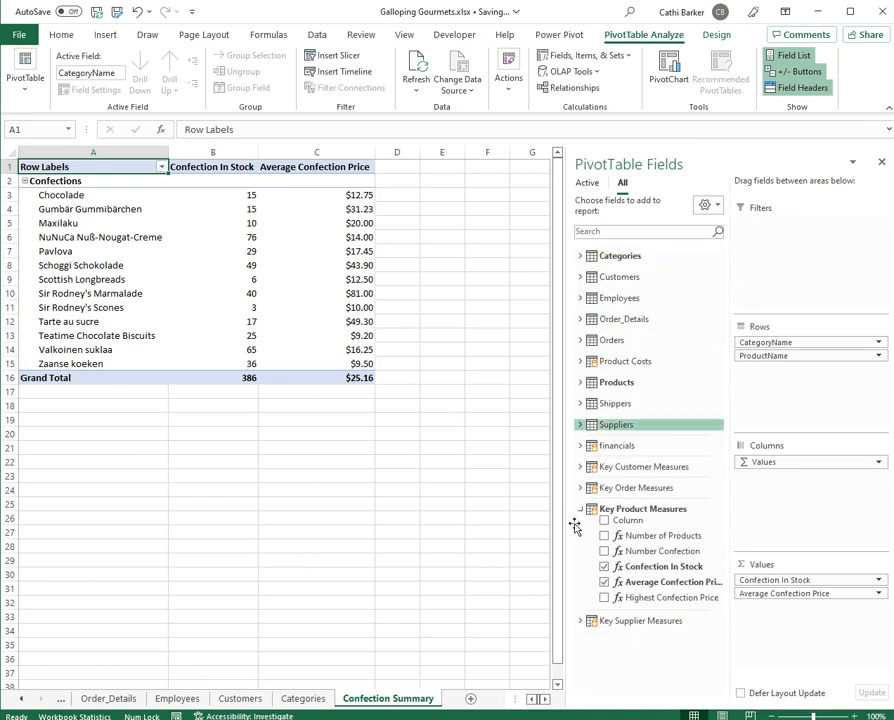
# Step: Add a new worksheet and insert a PivotTable from the data model at cell A1
pyautogui.click(471, 698)
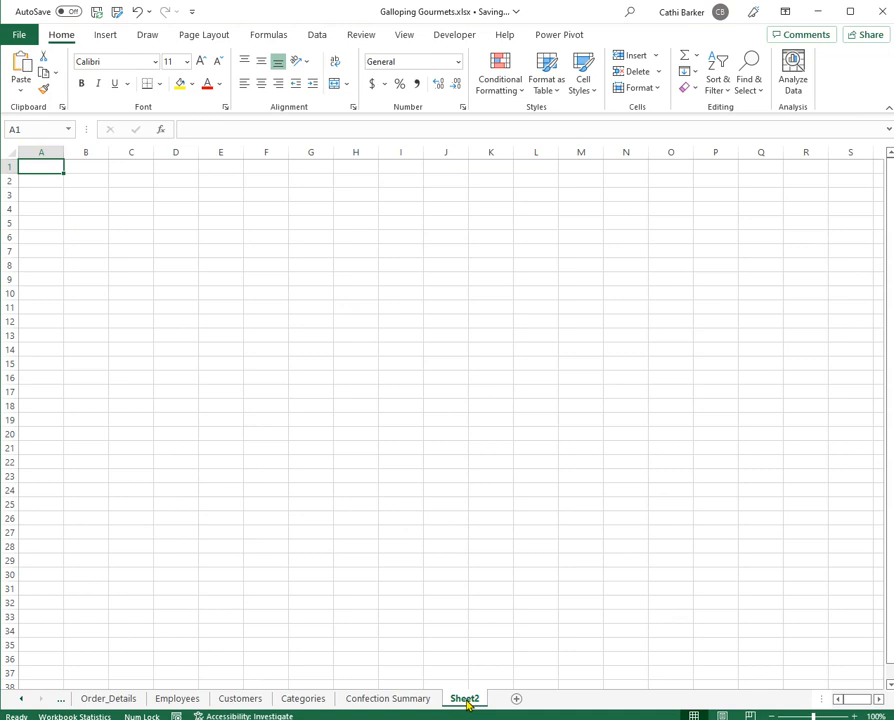
pyautogui.click(105, 35)
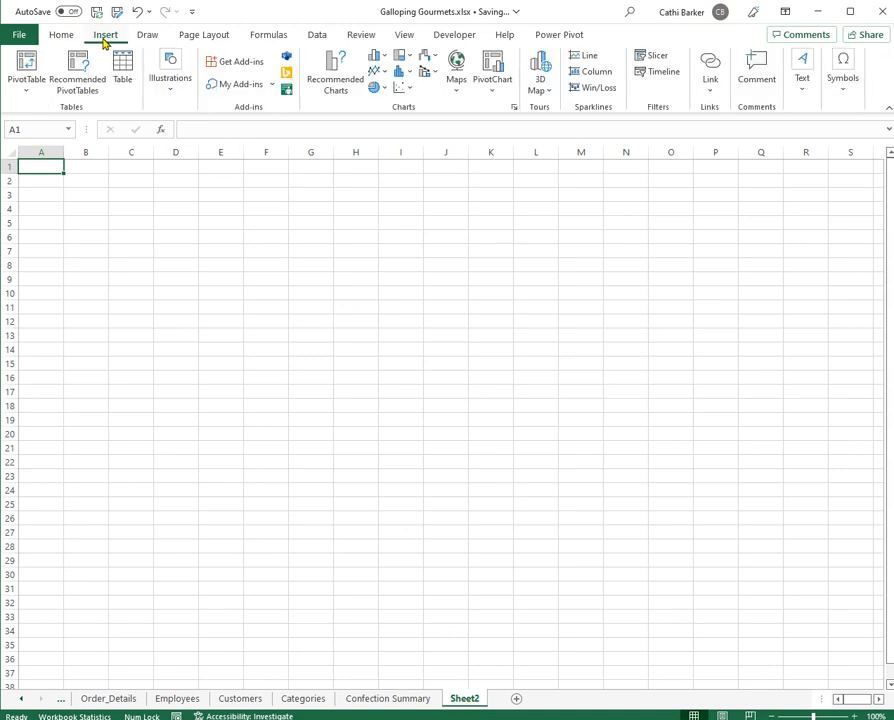
pyautogui.click(25, 93)
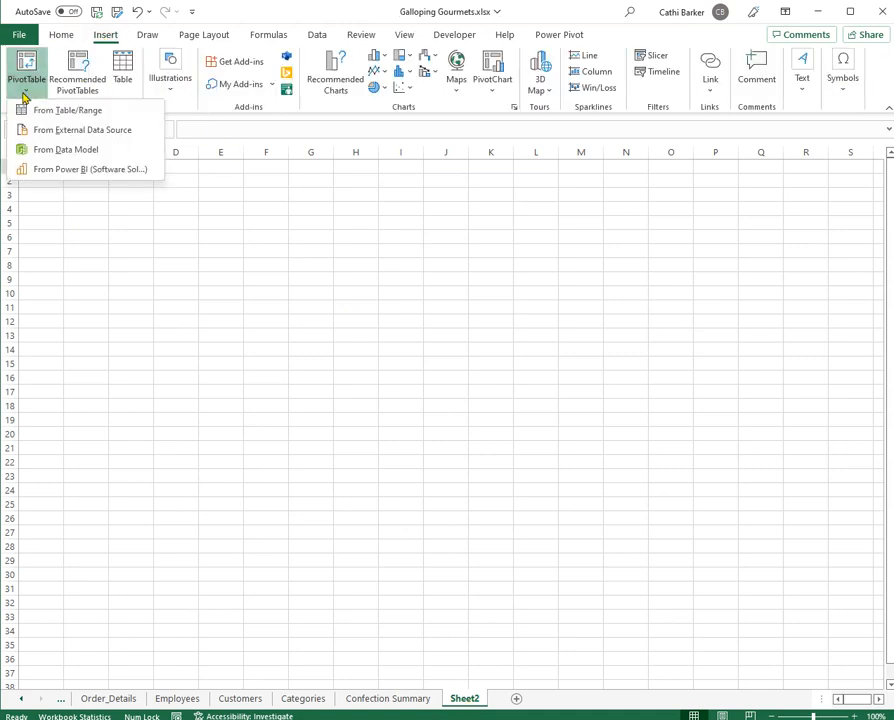
pyautogui.click(45, 155)
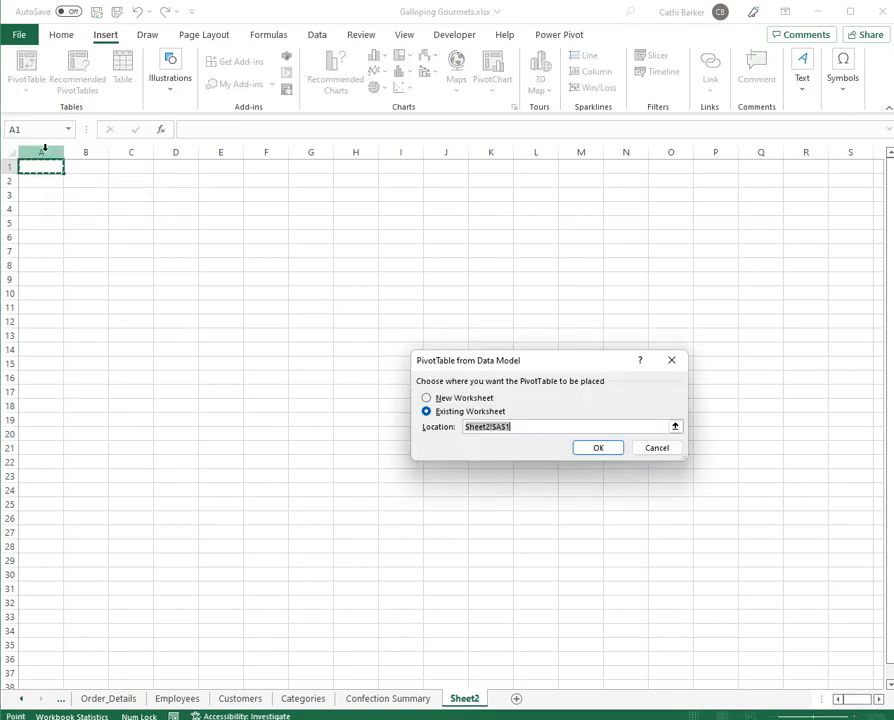
pyautogui.click(600, 450)
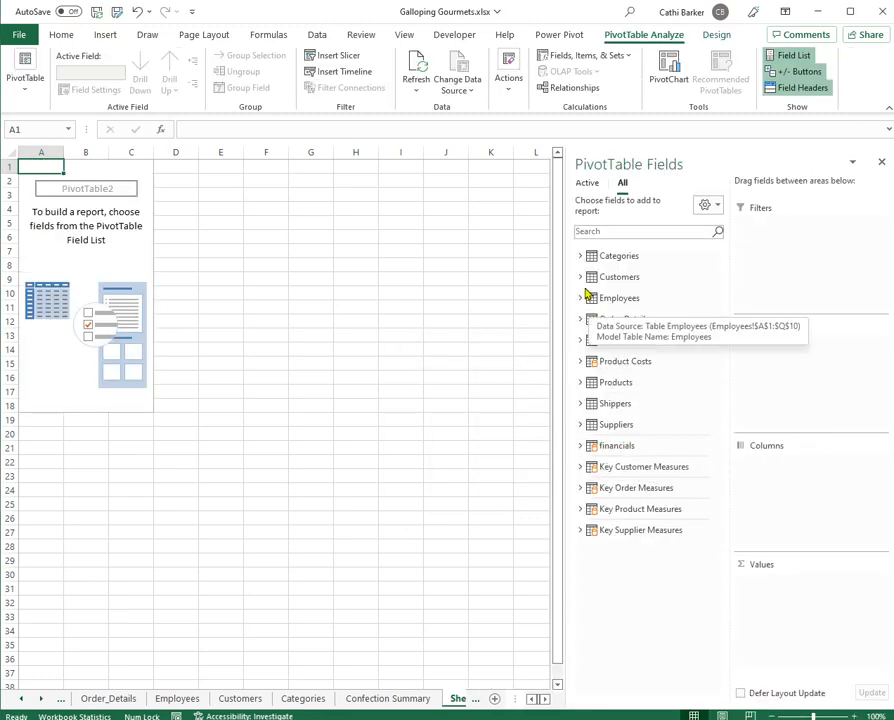
# Step: Add CategoryName from the Categories table and, below it, CompanyName from the Suppliers table to the new PivotTable's rows
pyautogui.click(578, 257)
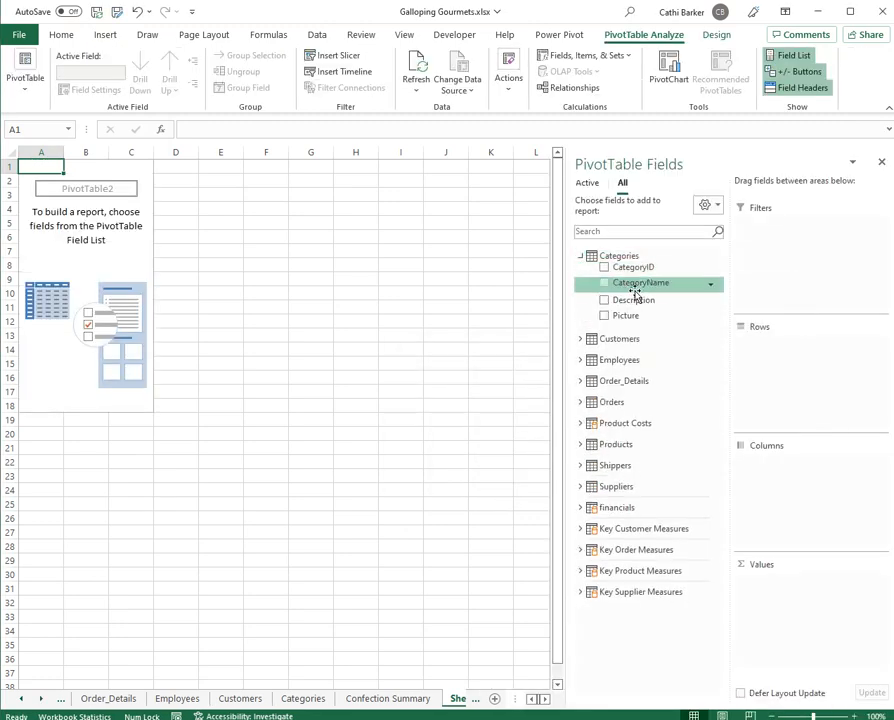
pyautogui.moveTo(633, 288); pyautogui.dragTo(772, 375)
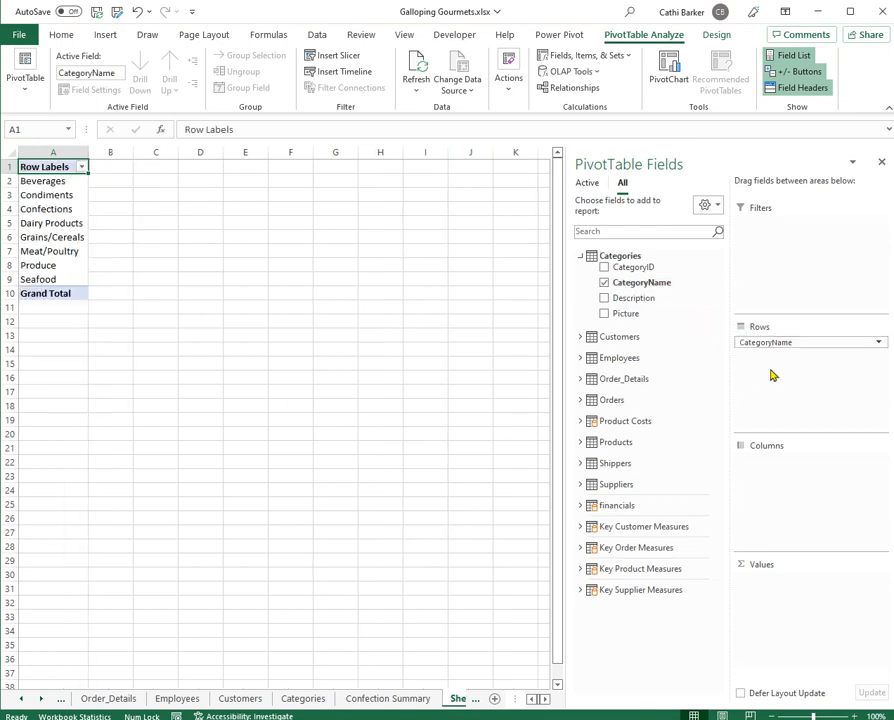
pyautogui.click(581, 258)
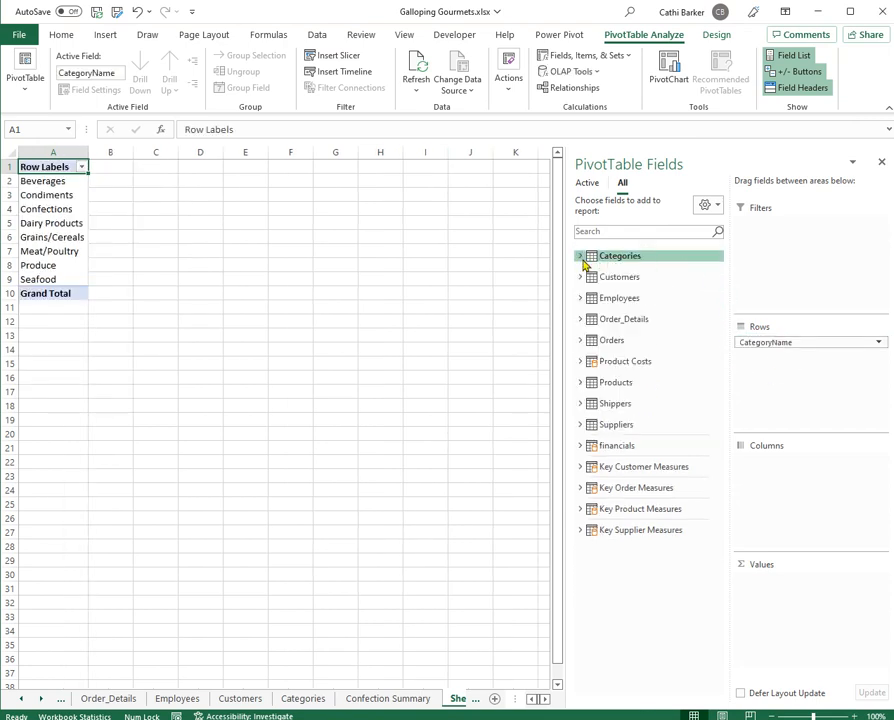
pyautogui.click(583, 426)
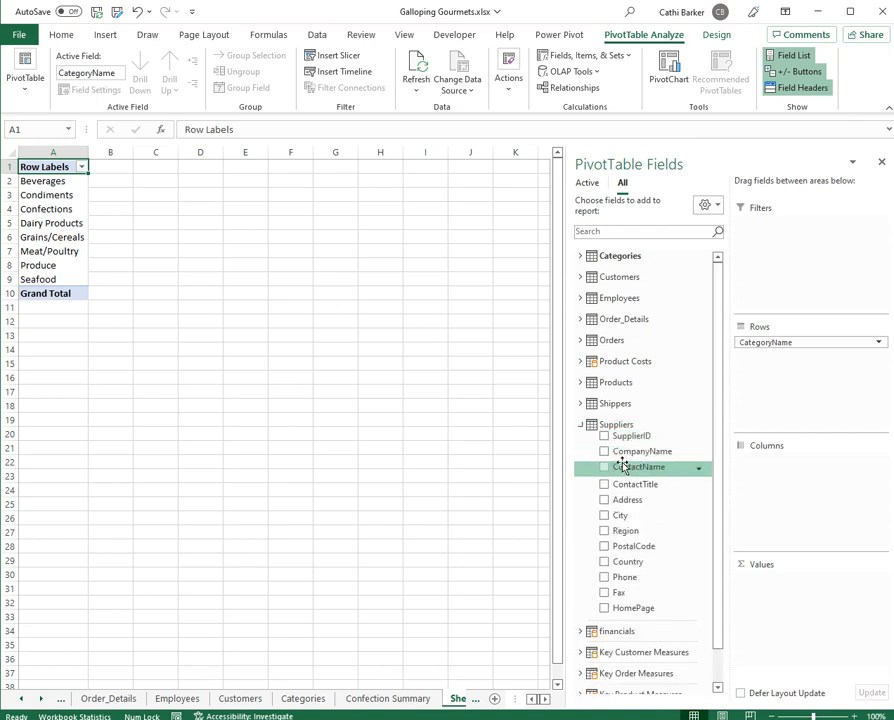
pyautogui.moveTo(637, 456); pyautogui.dragTo(773, 400)
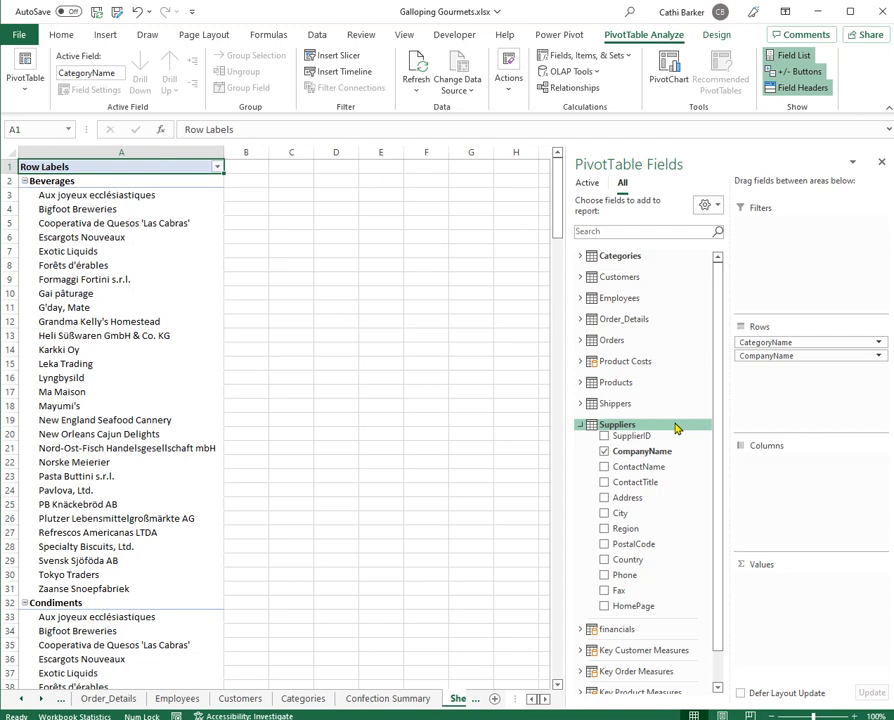
pyautogui.click(579, 426)
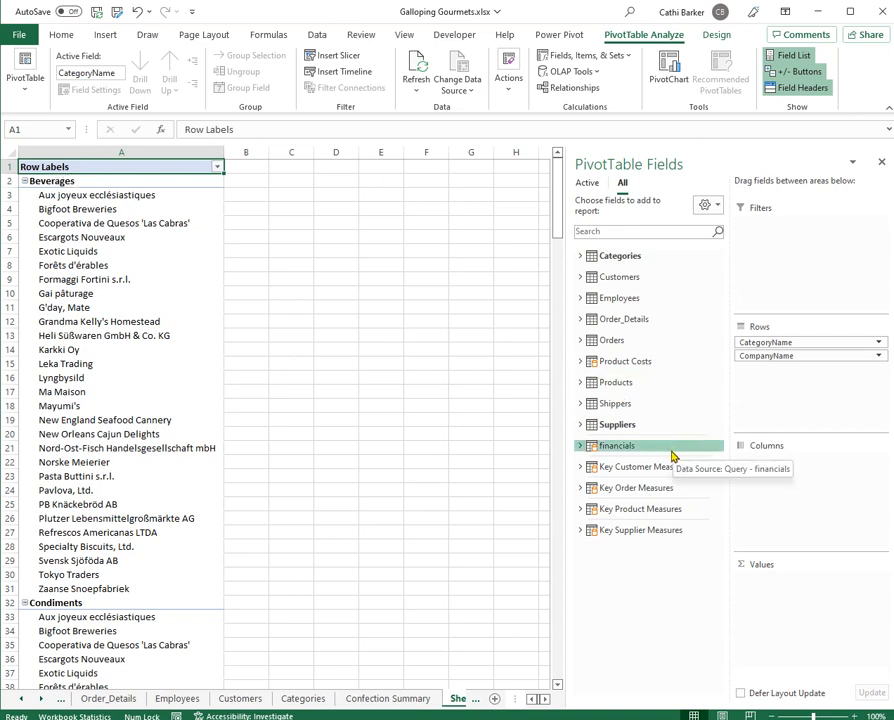
# Step: Add the Number of Products measure from Key Product Measures to the values and dismiss the table relationships notice
pyautogui.click(580, 510)
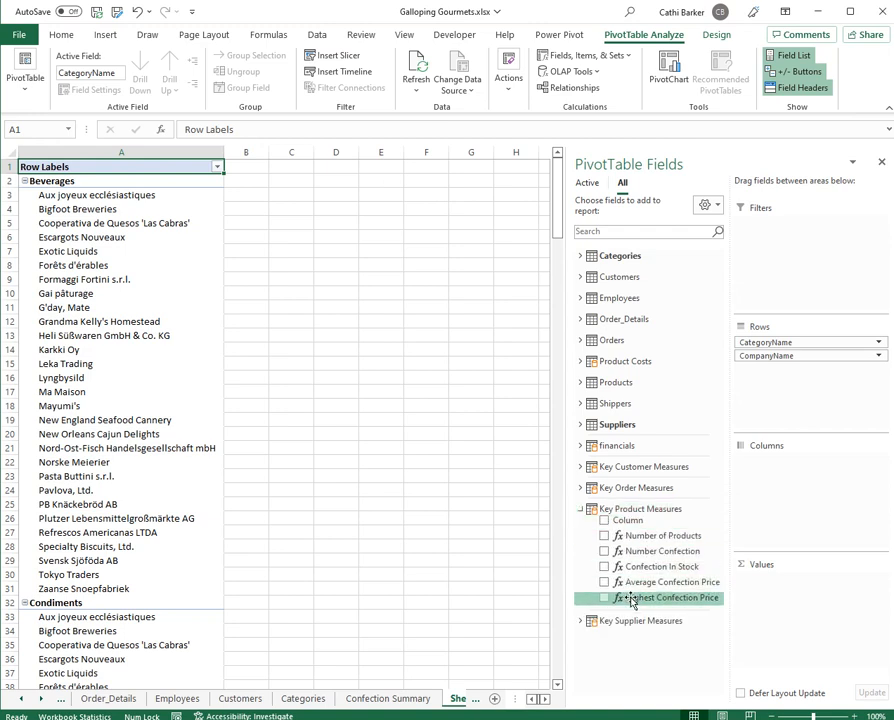
pyautogui.moveTo(665, 537); pyautogui.dragTo(783, 619)
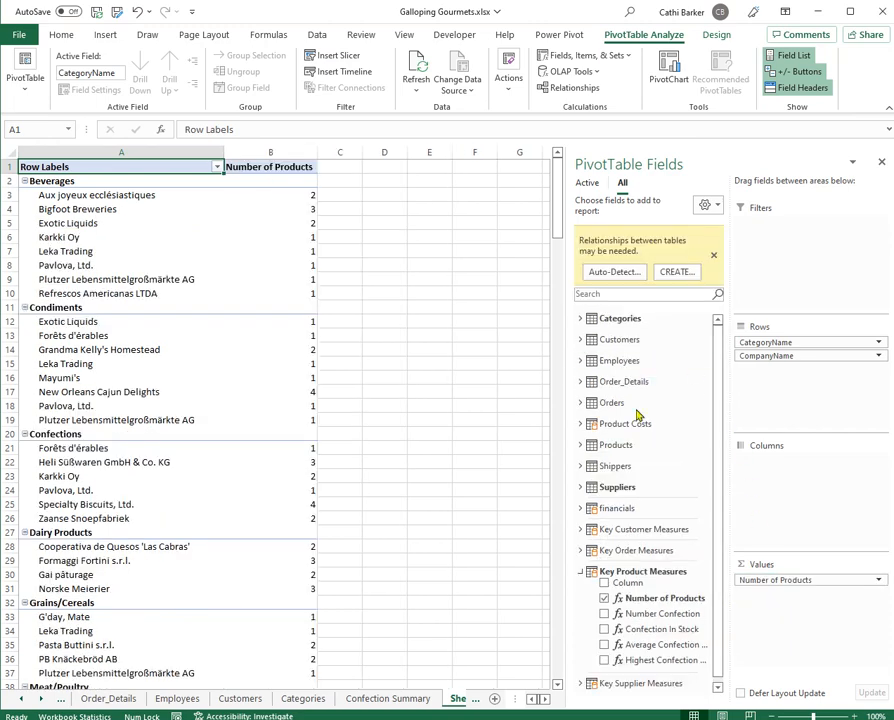
pyautogui.click(582, 571)
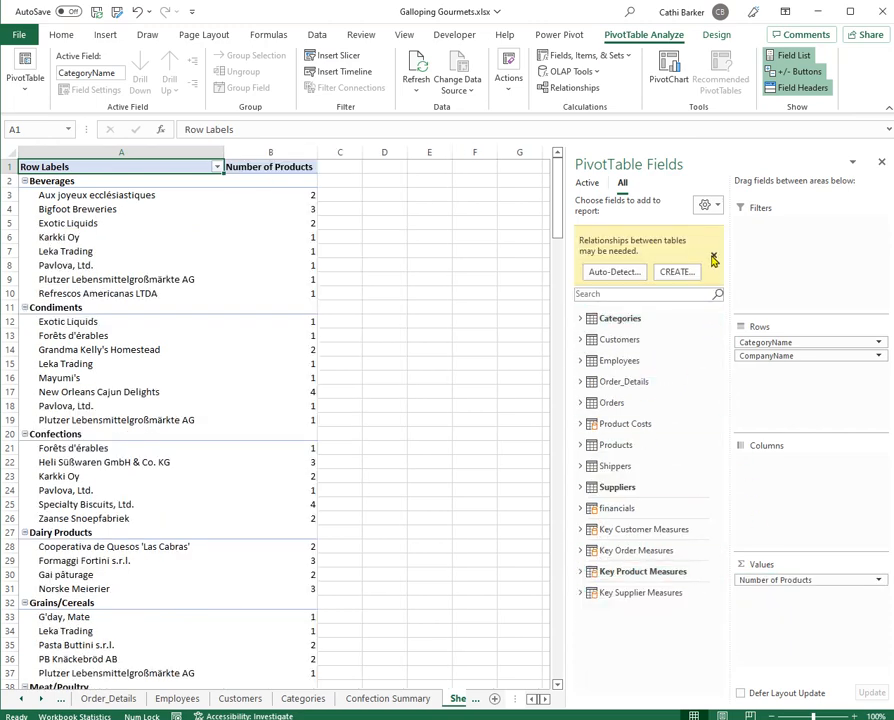
pyautogui.click(714, 255)
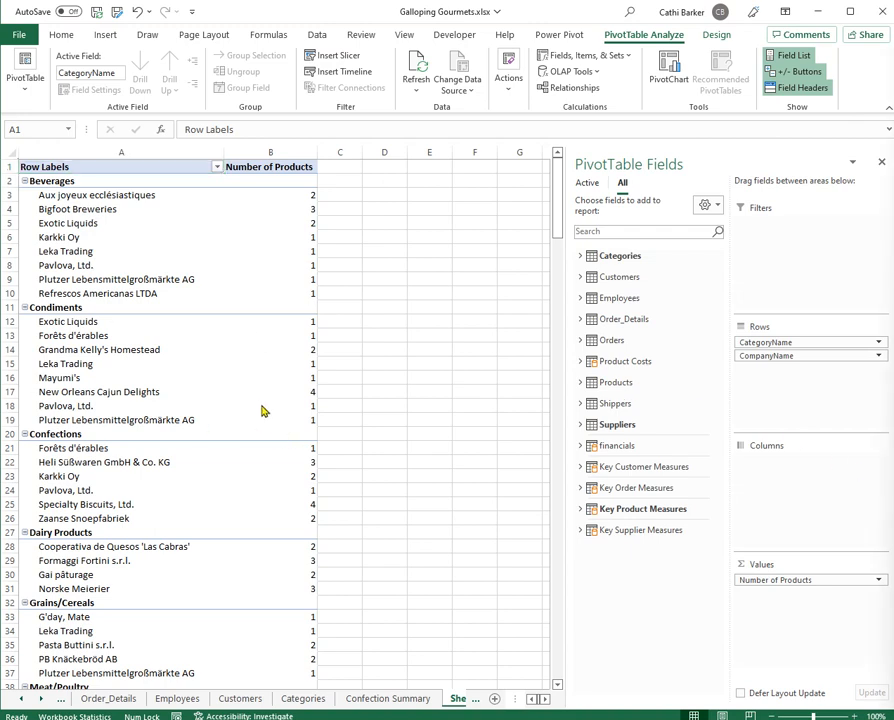
# Step: Collapse the Beverages and Condiments categories in the PivotTable
pyautogui.click(52, 183)
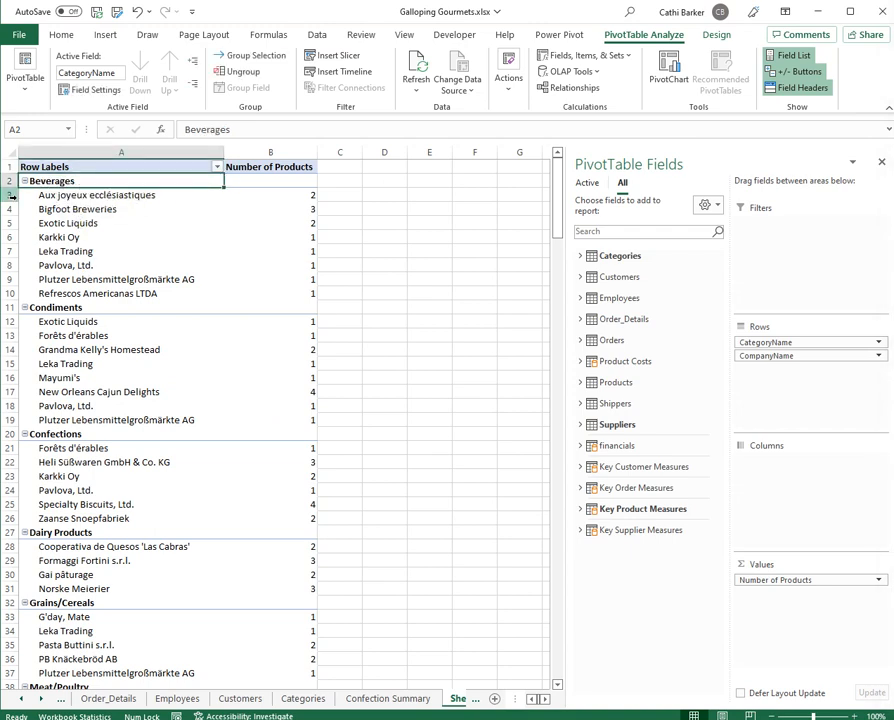
pyautogui.click(25, 182)
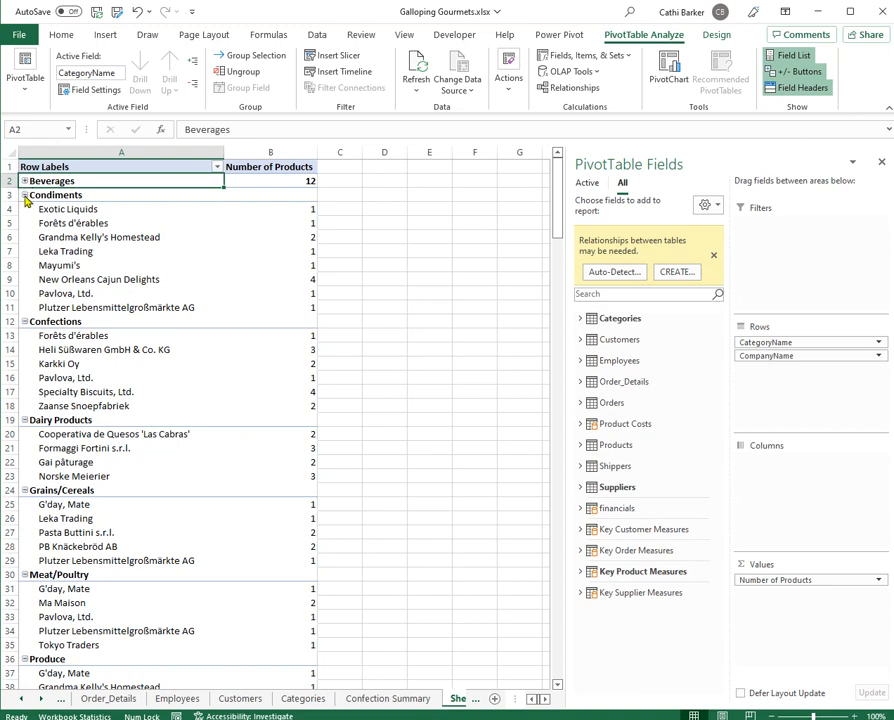
pyautogui.click(25, 196)
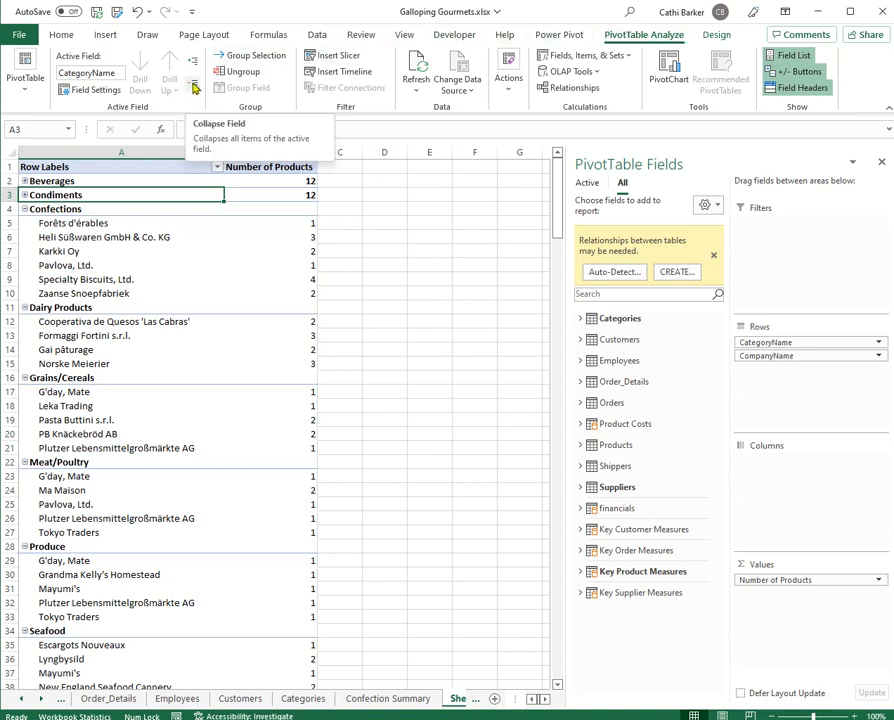
# Step: Maximize the workbook window to view the wider ribbon, and return it to its previous size
pyautogui.click(852, 17)
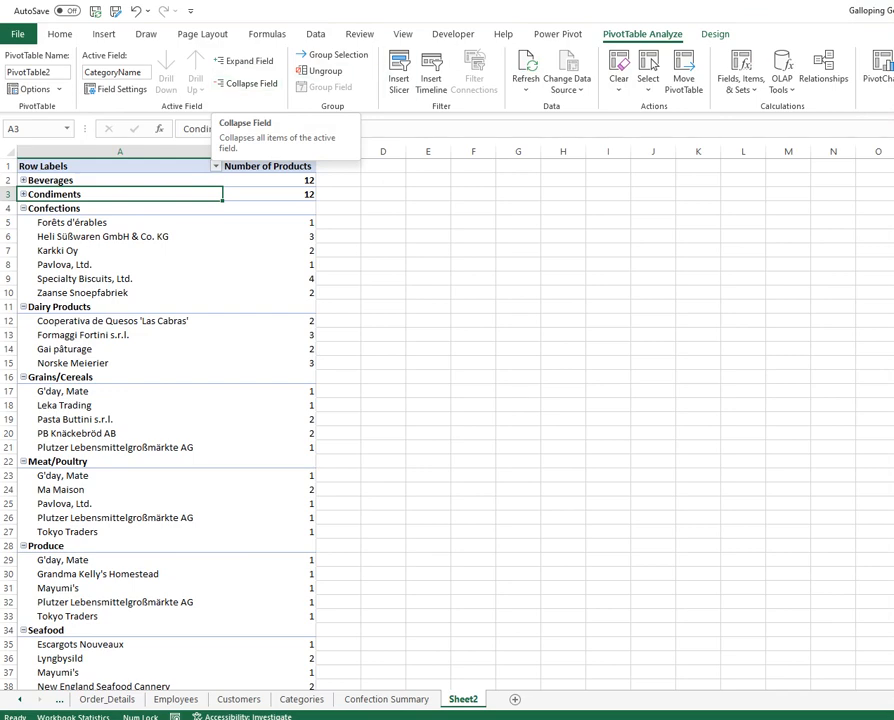
pyautogui.press('super+Down')
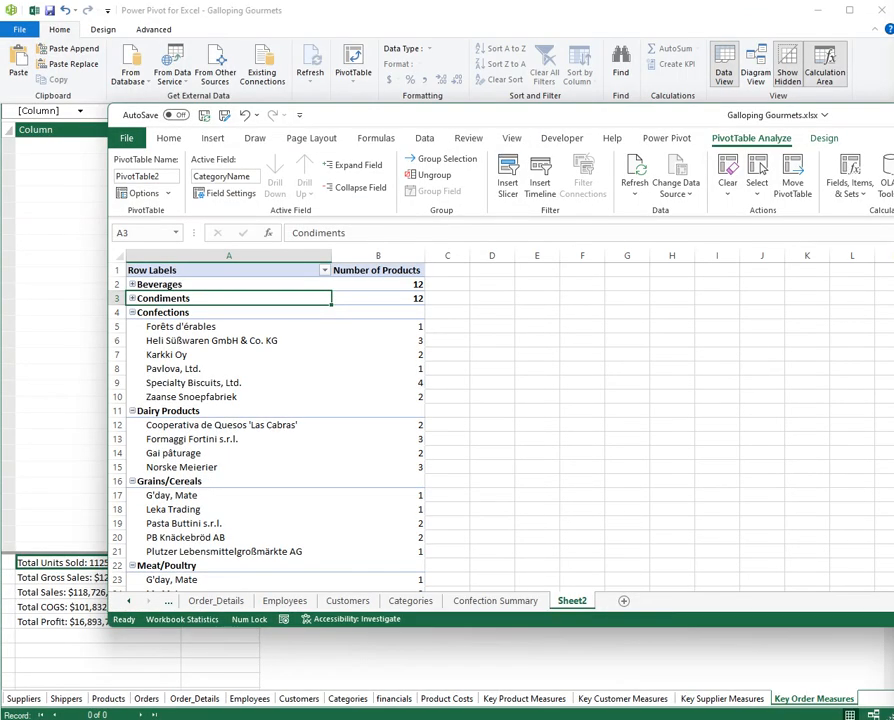
pyautogui.press('super+Up')
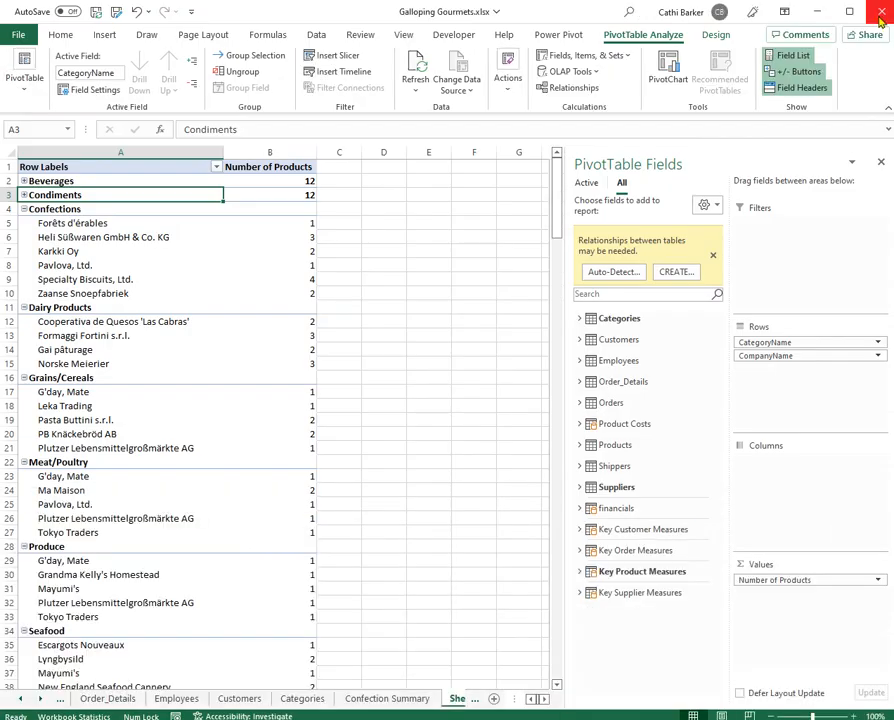
# Step: Collapse the entire CategoryName field so every category in the PivotTable hides its supplier rows
pyautogui.click(193, 88)
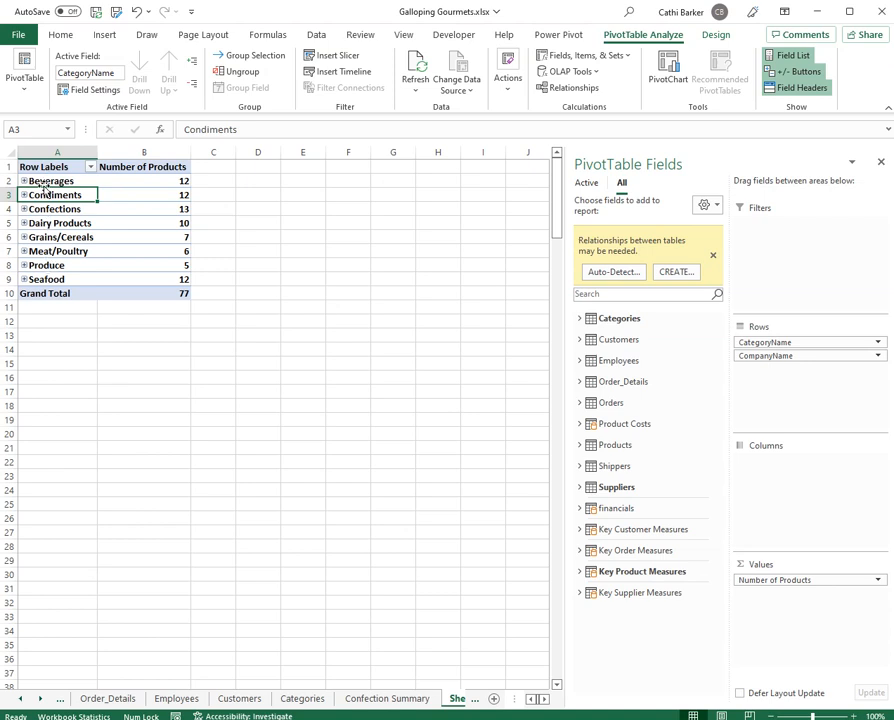
pyautogui.moveTo(178, 180)
pyautogui.moveTo(172, 237)
# Step: Rename the worksheet containing the new PivotTable to Products by Category
pyautogui.click(41, 700)
pyautogui.moveTo(400, 702); pyautogui.dragTo(400, 697)
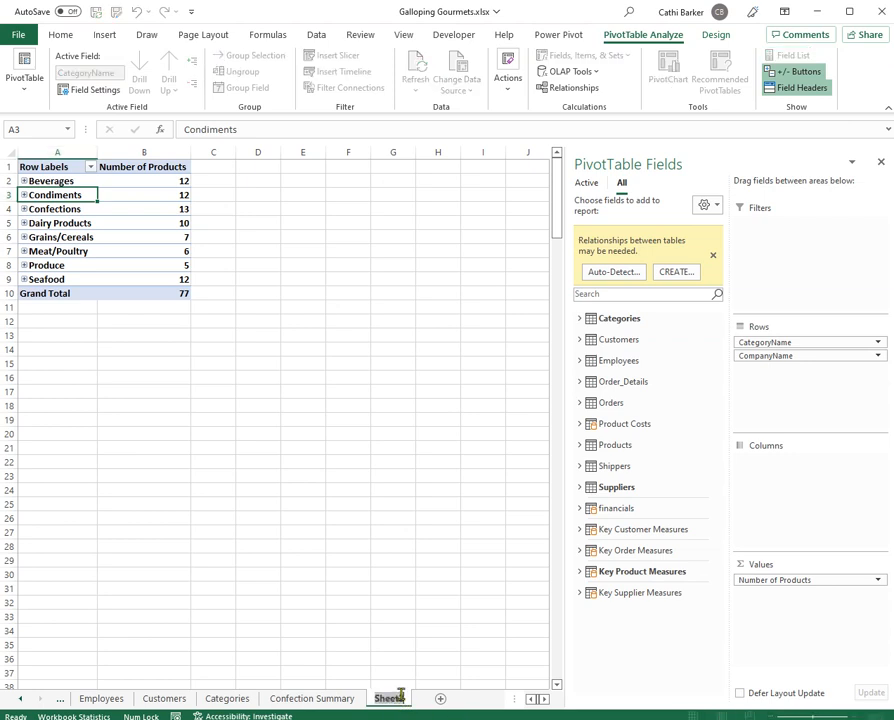
pyautogui.write('Products by Ca')
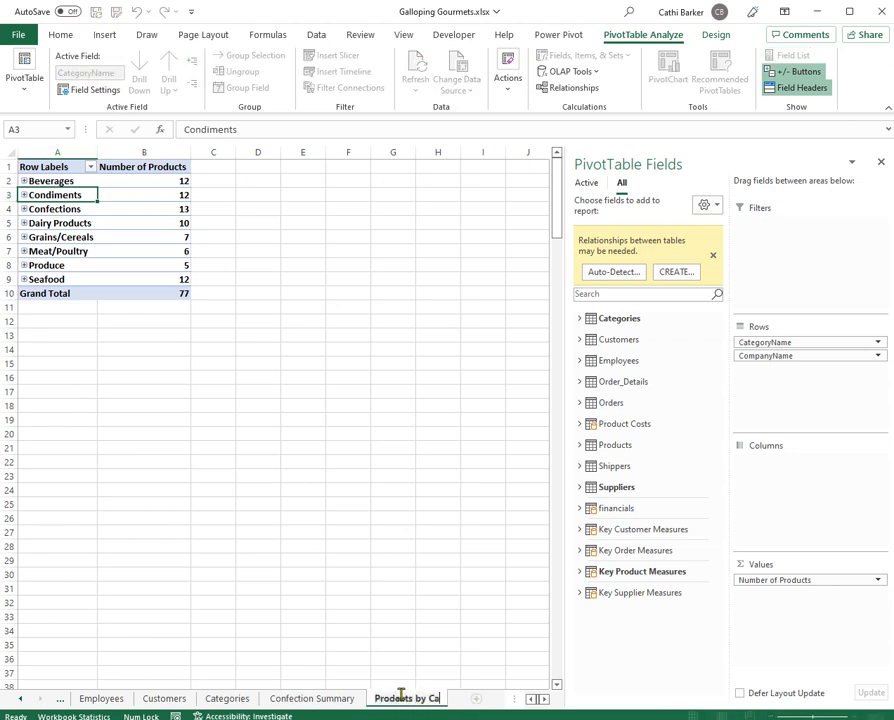
pyautogui.write('tegory')
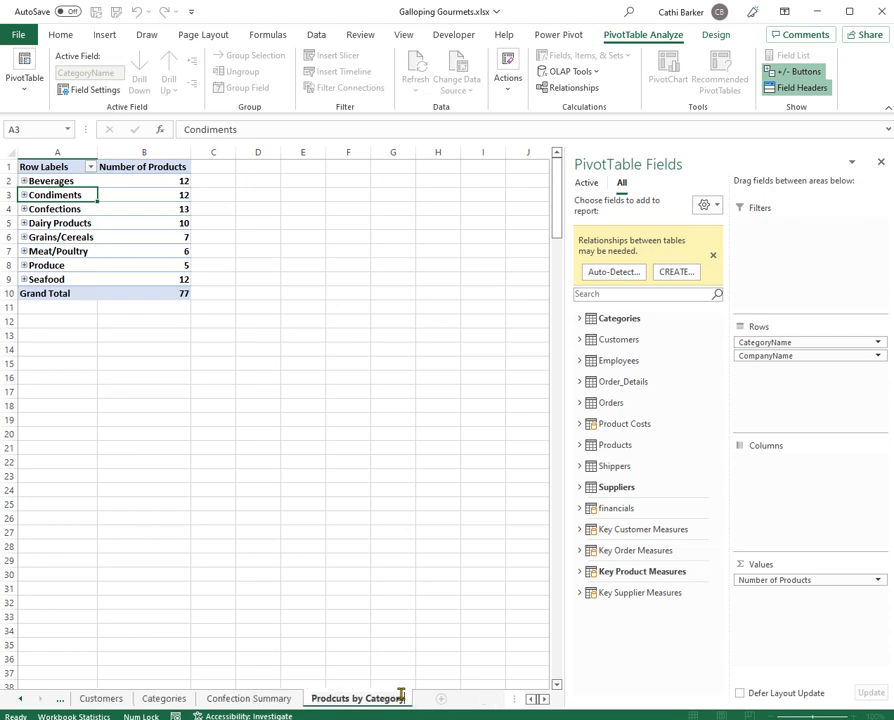
pyautogui.click(337, 698)
pyautogui.press('BackSpace')
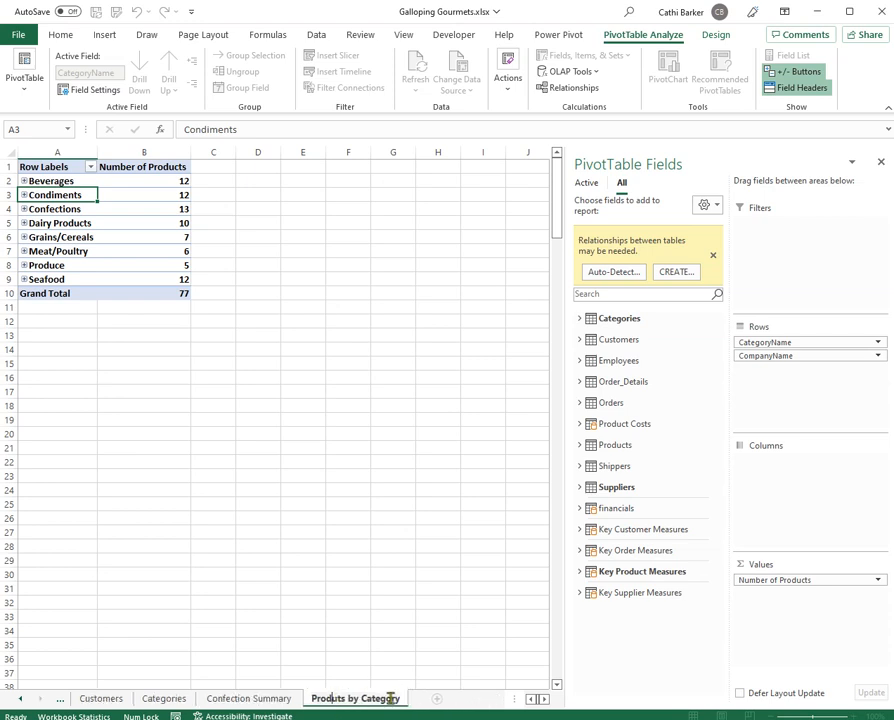
pyautogui.press('Return')
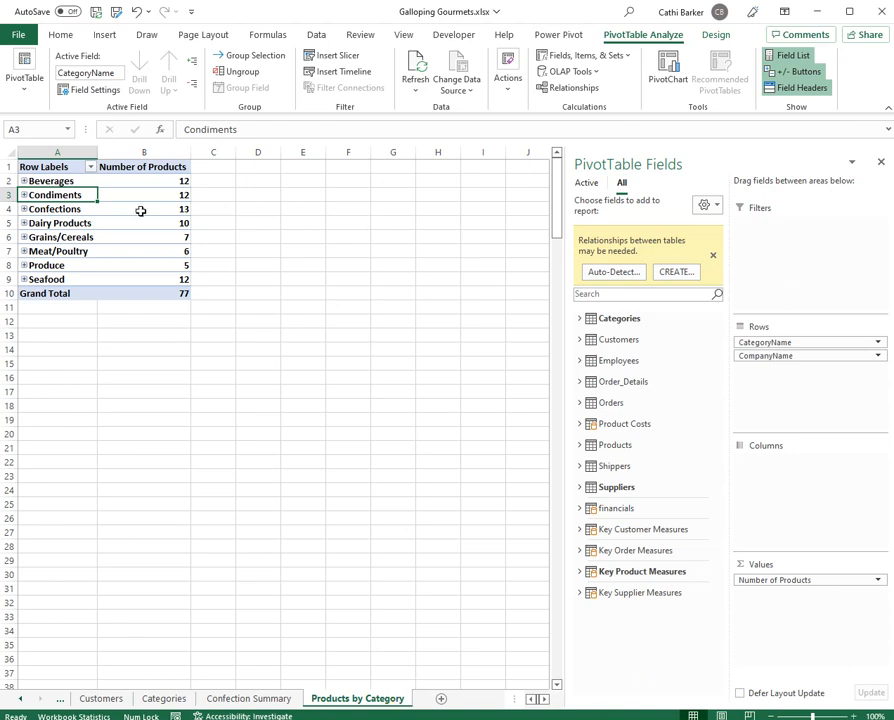
# Step: Expand the entire CategoryName field to show the suppliers under every category, and collapse the whole field again
pyautogui.click(42, 181)
pyautogui.click(48, 195)
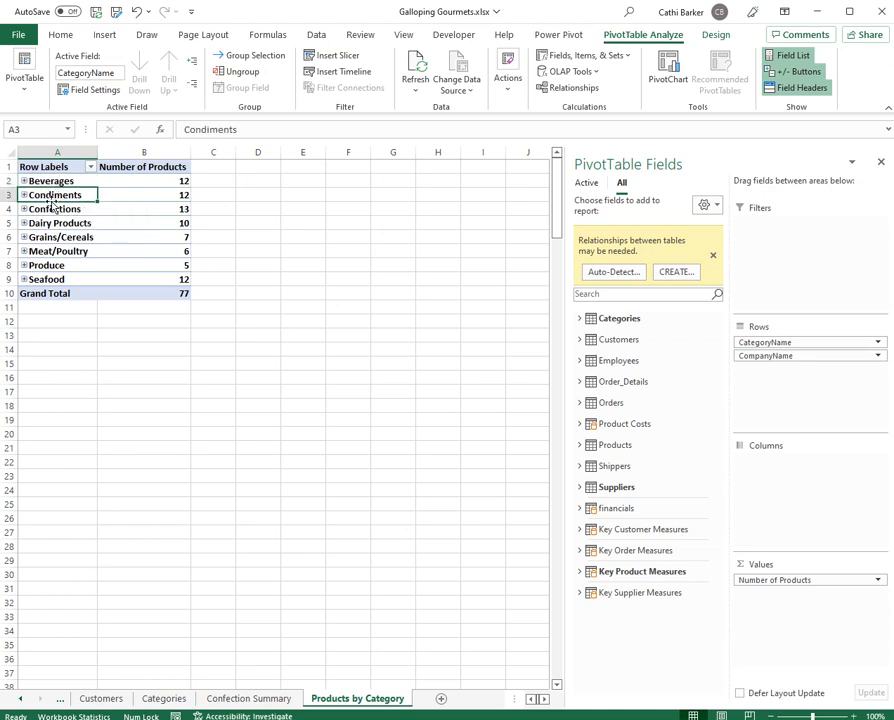
pyautogui.click(196, 64)
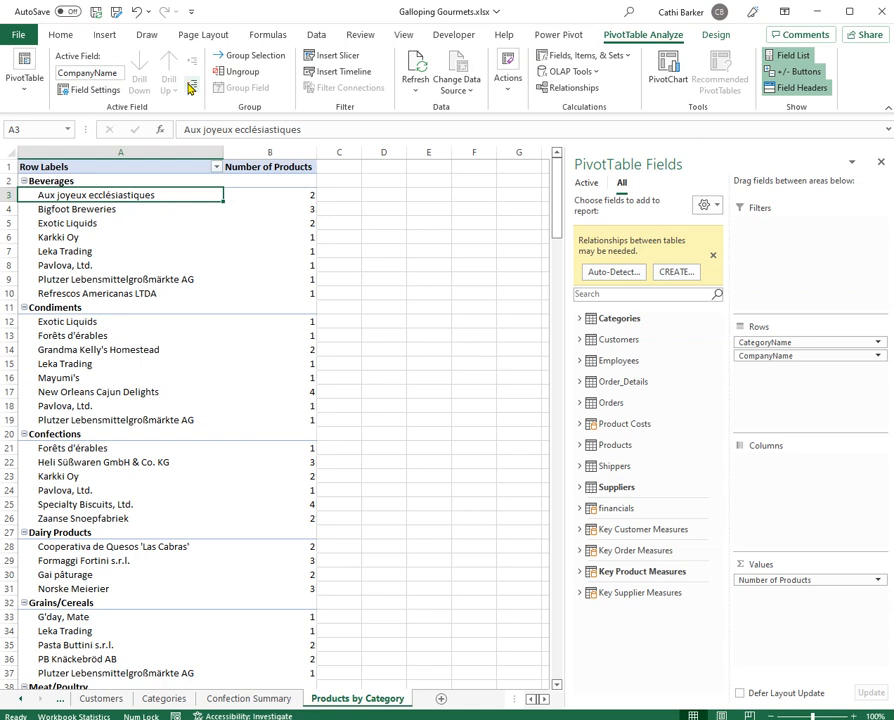
pyautogui.click(74, 179)
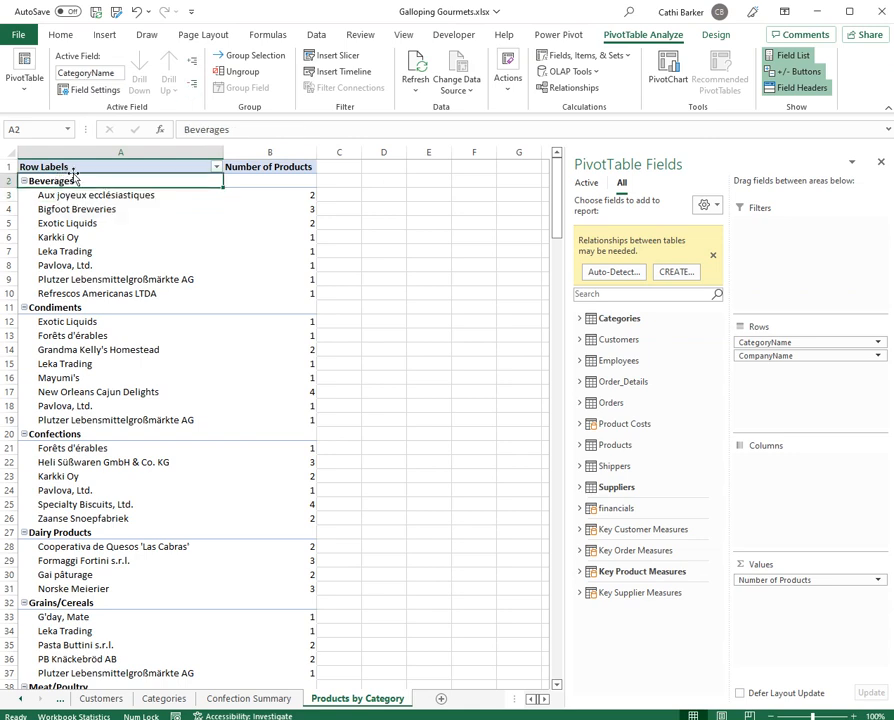
pyautogui.click(193, 88)
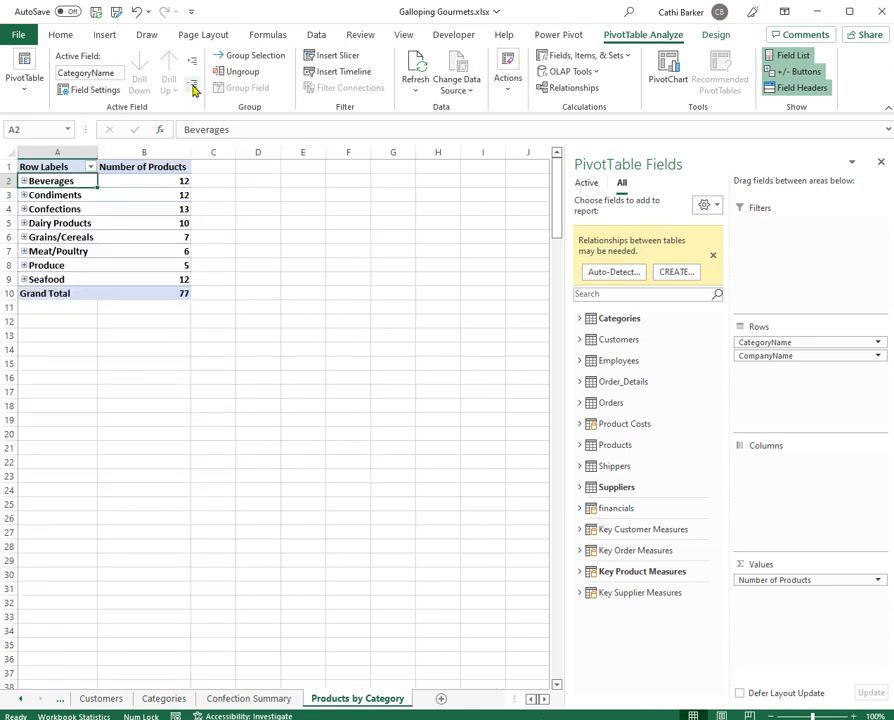
# Step: Expand all categories of the PivotTable at once and select the first supplier under Beverages
pyautogui.click(48, 195)
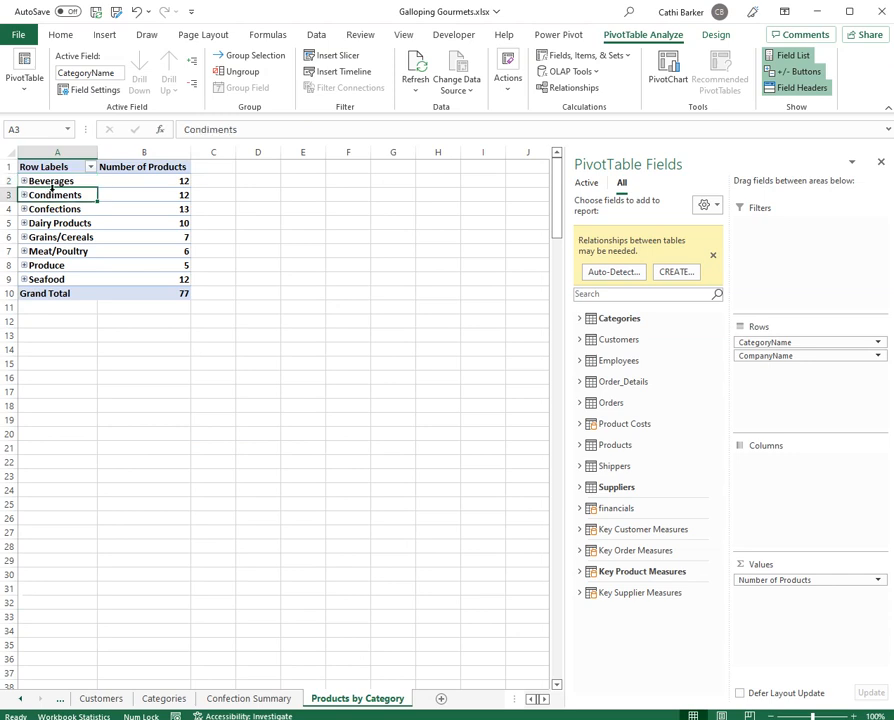
pyautogui.click(192, 64)
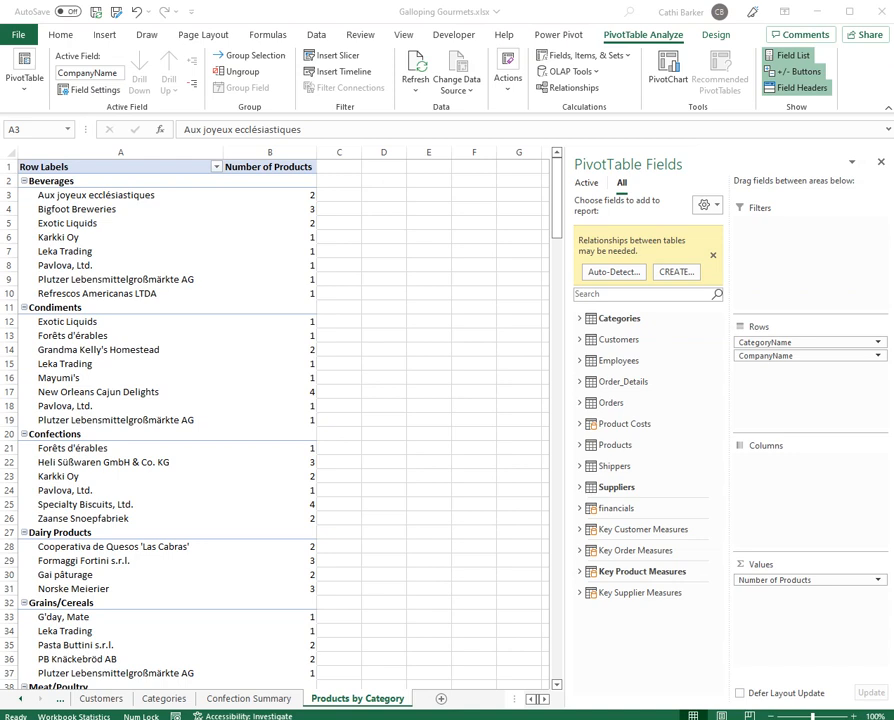
pyautogui.click(140, 197)
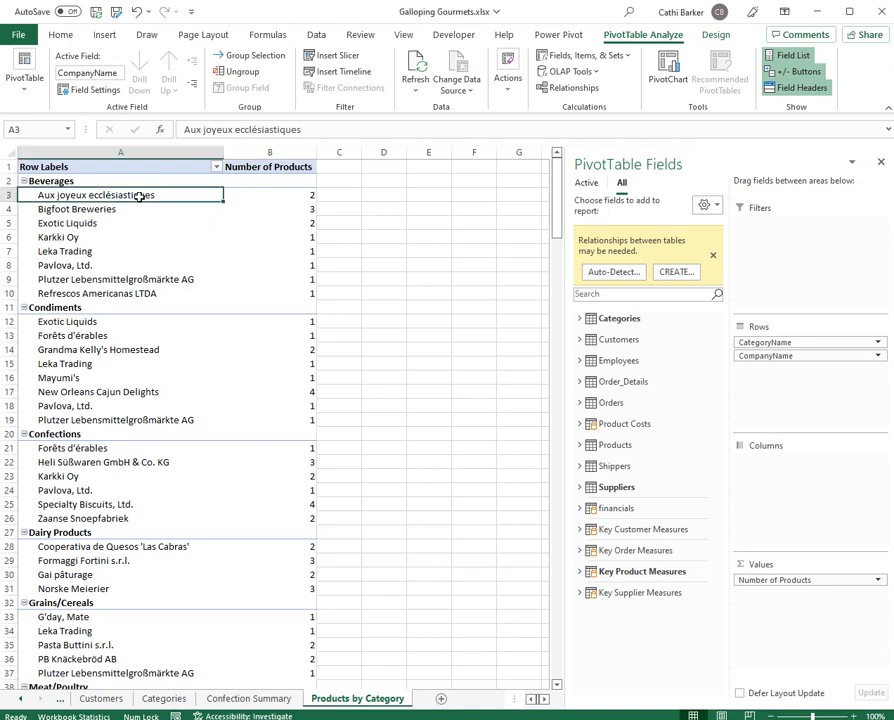